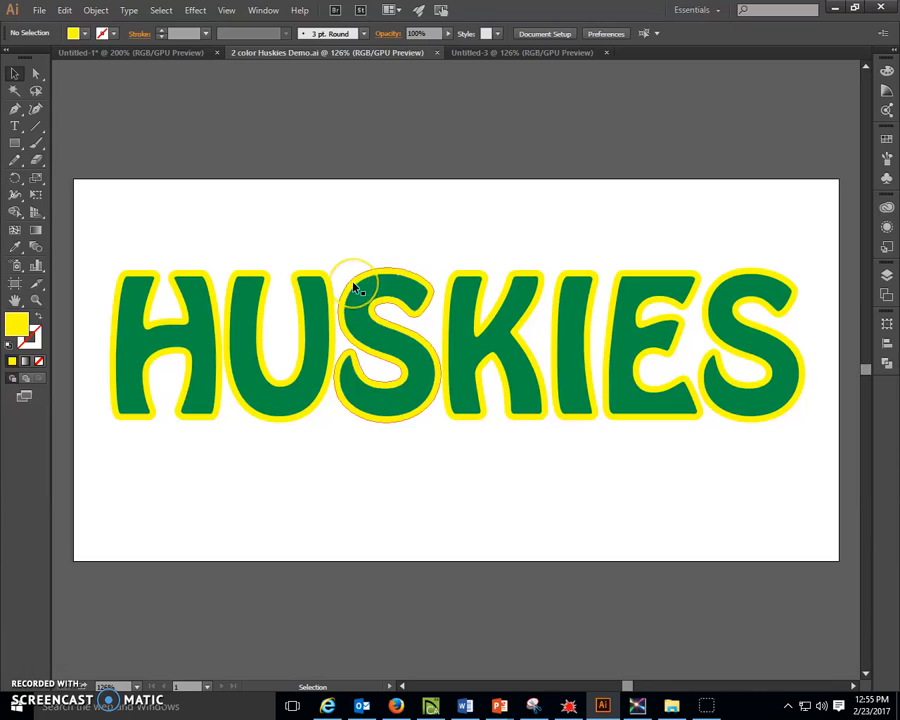
- Switch to the blank Untitled-3 document and add the text HUSKIES on the artboard
click(355, 289)
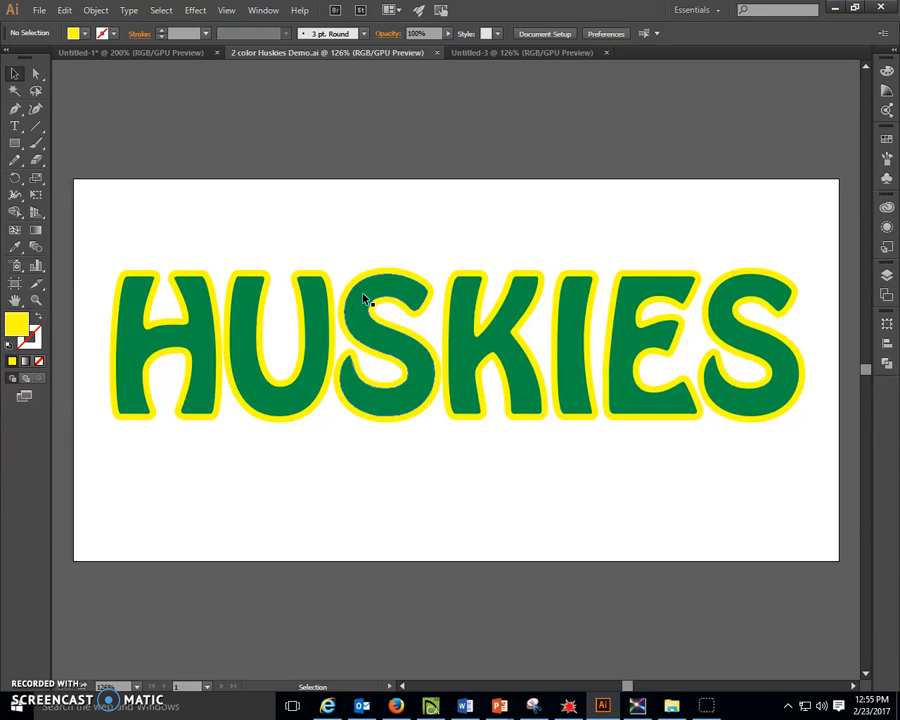
click(503, 53)
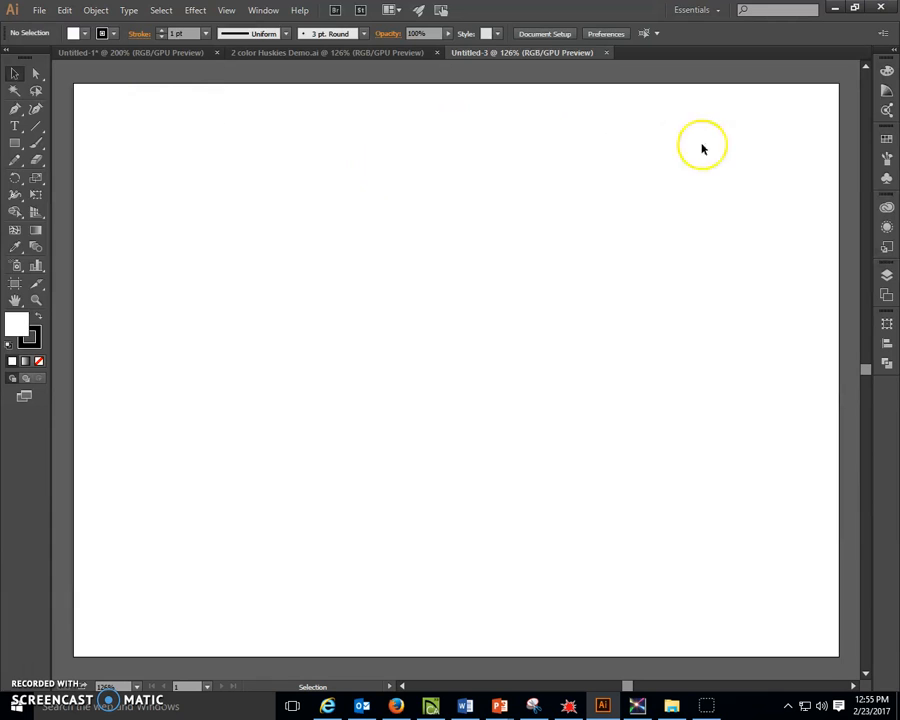
click(15, 126)
click(189, 340)
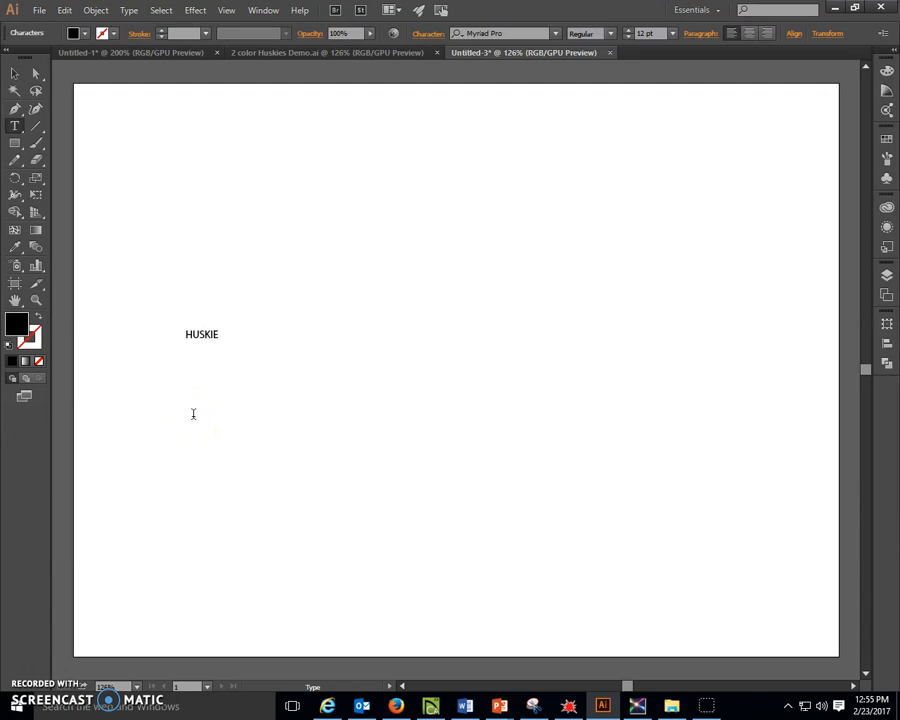
text(HUSKIES)
- Enlarge the HUSKIES text to about 177 pt and move it to the upper half of the artboard
click(15, 73)
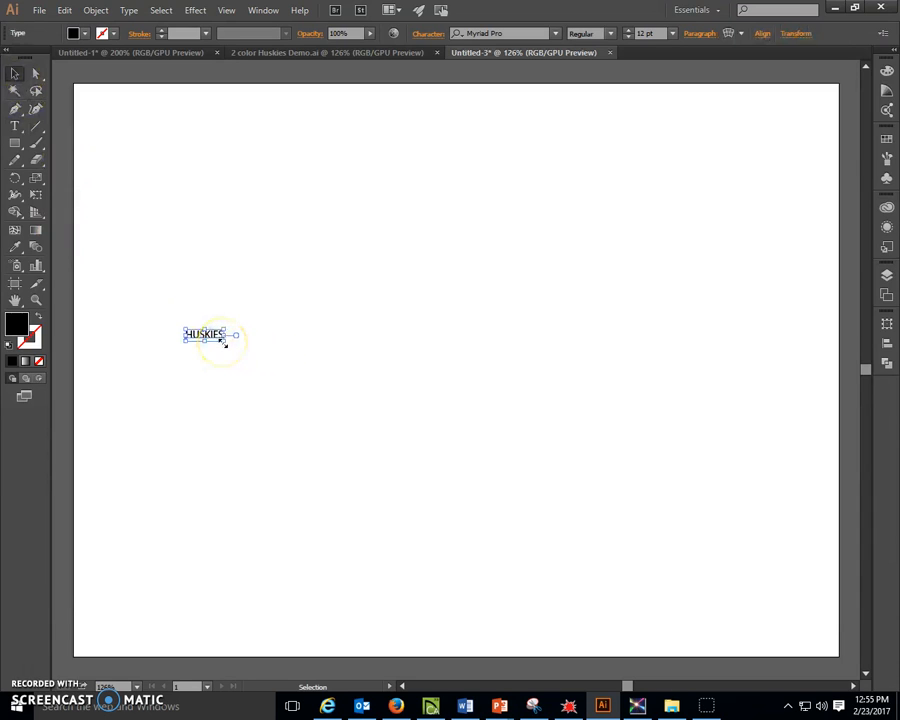
drag(224, 341, 739, 567)
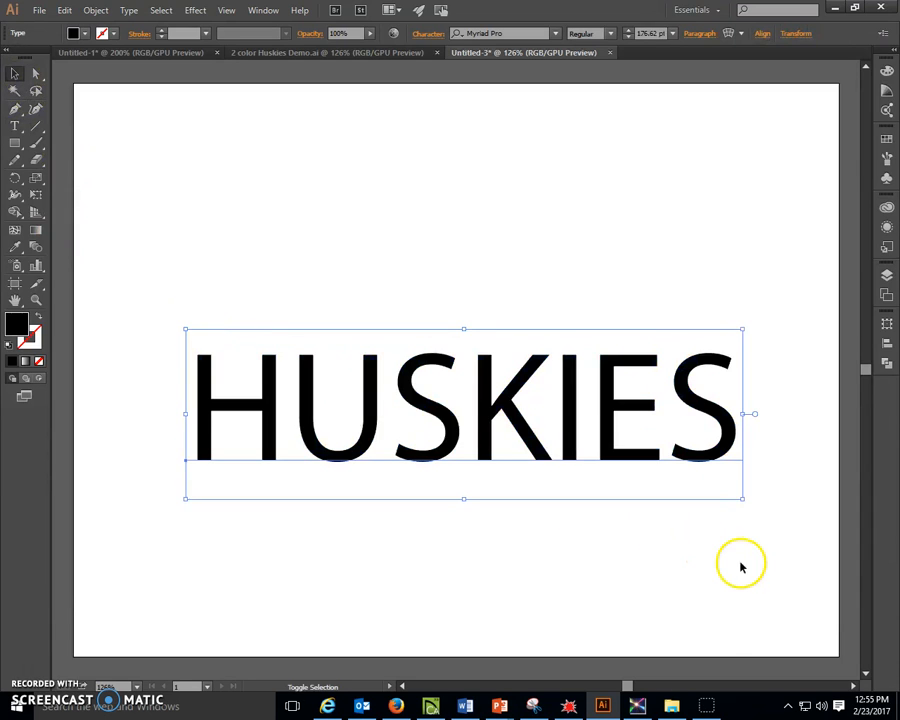
drag(478, 410, 424, 259)
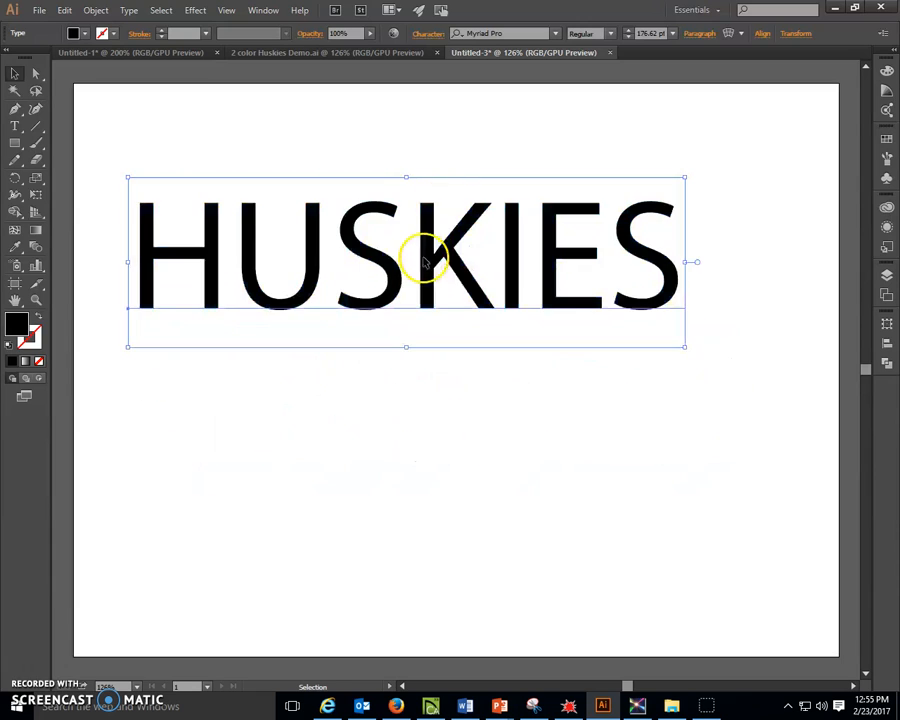
click(452, 138)
click(430, 245)
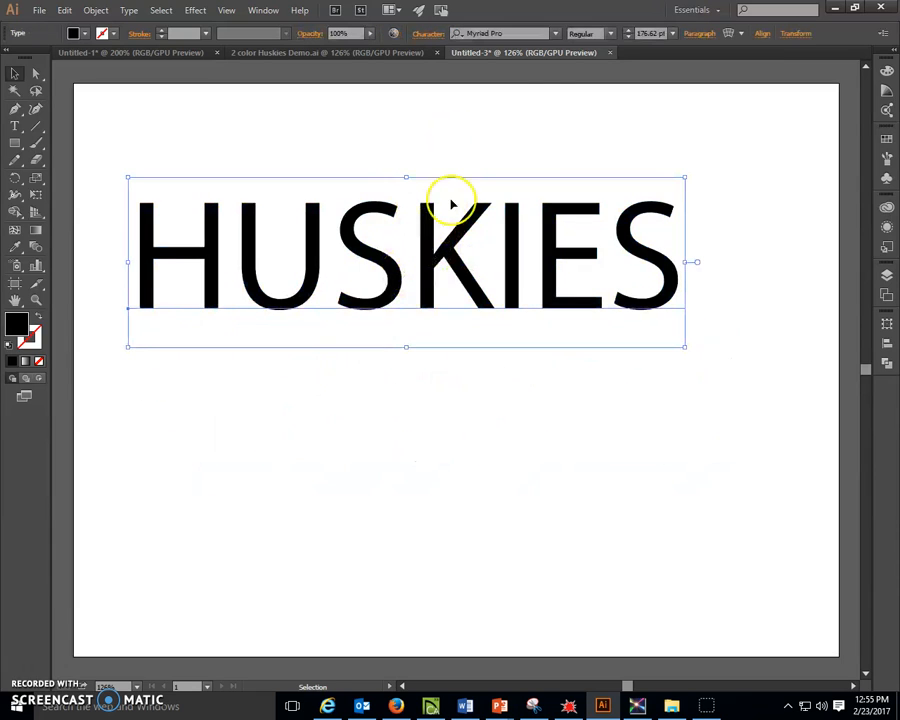
- Try the Racer font on the HUSKIES text
click(555, 33)
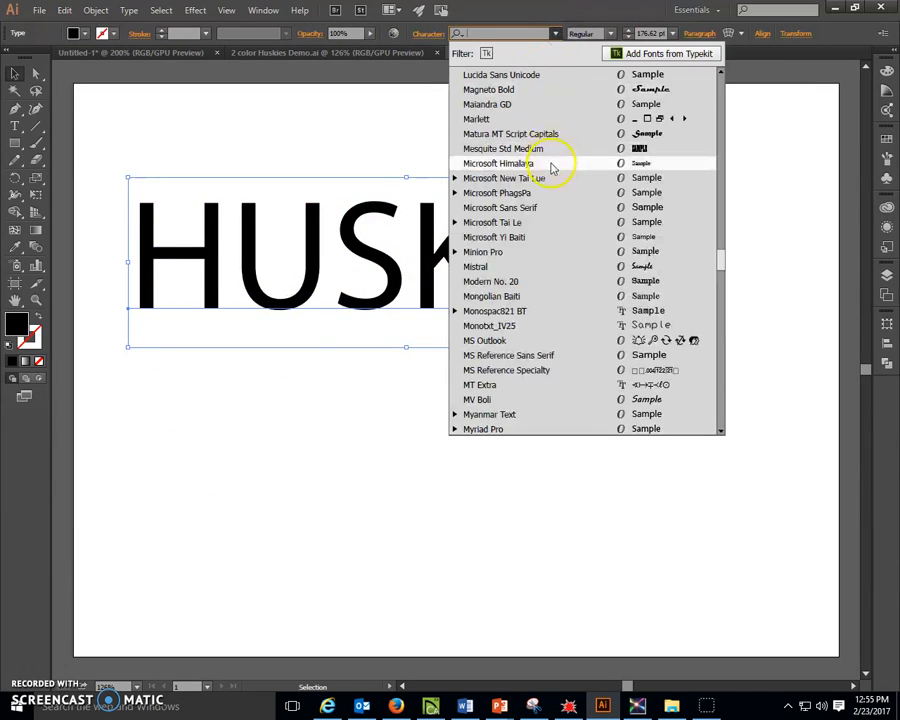
scroll(551, 170, down, 4)
scroll(551, 170, down, 4)
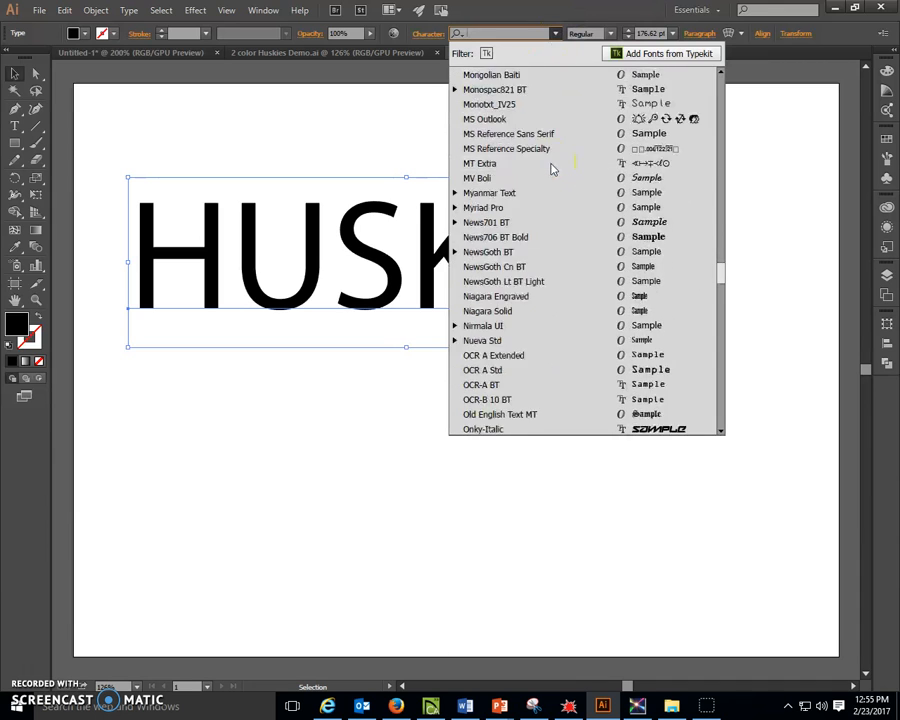
scroll(551, 168, down, 9)
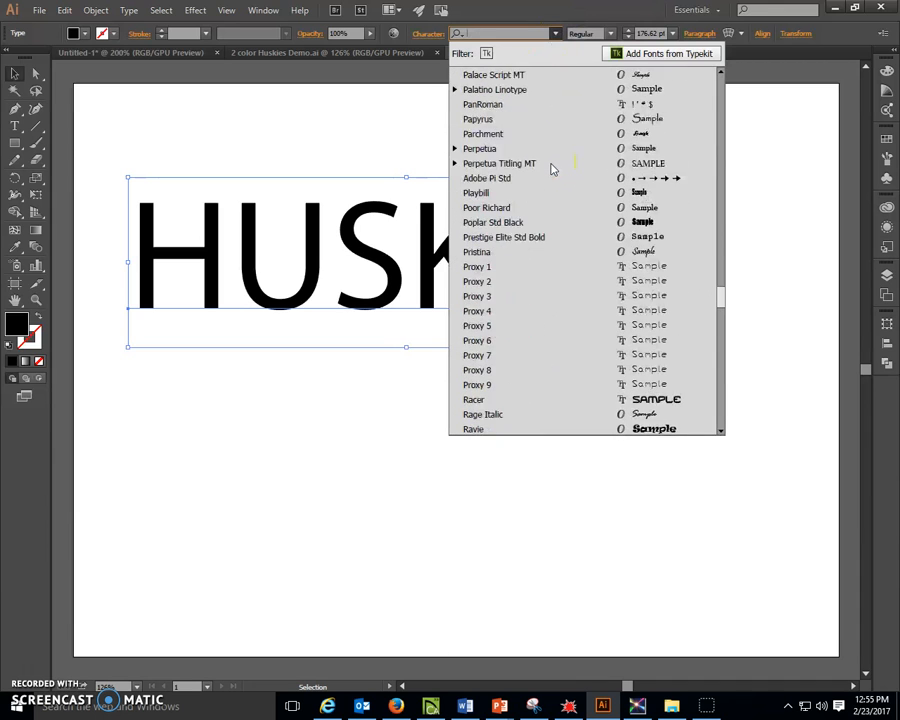
click(501, 266)
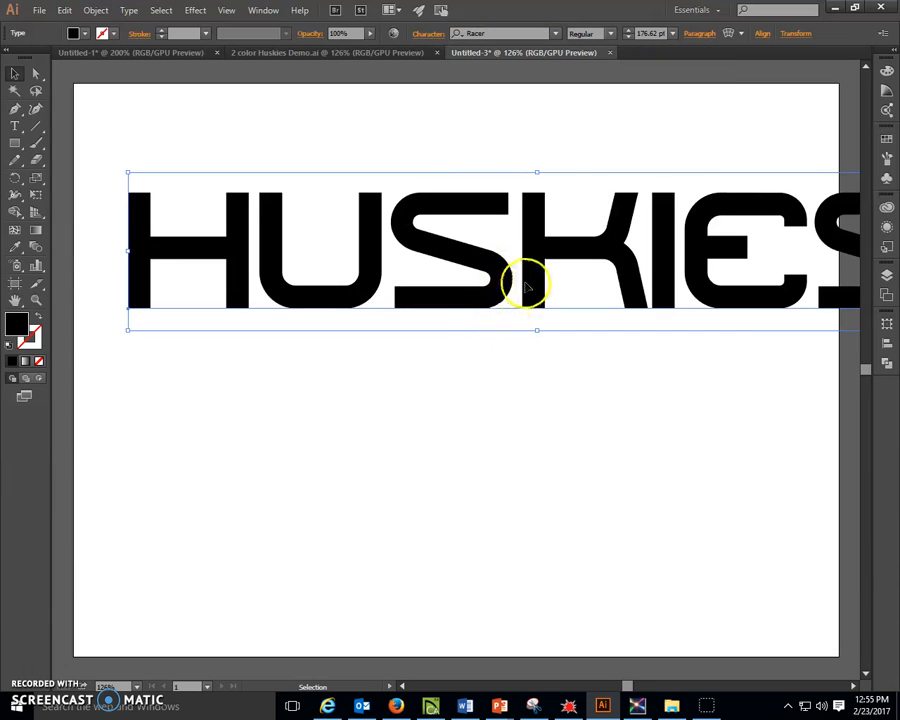
- Try the Swiss 721 Black Extended BT font on the HUSKIES text
click(556, 34)
scroll(519, 218, down, 1)
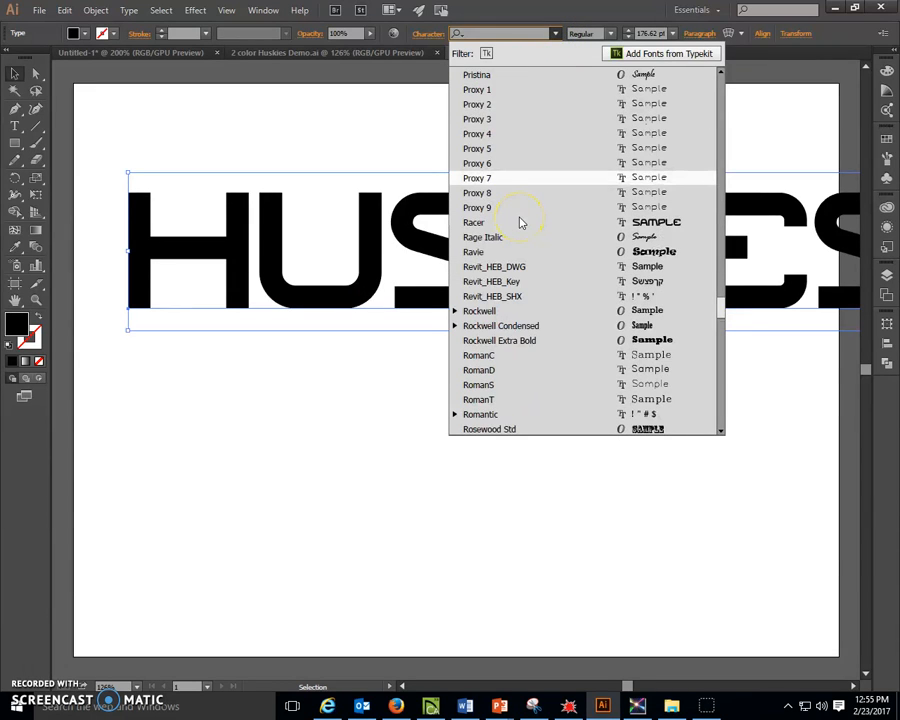
scroll(519, 222, down, 3)
scroll(519, 222, down, 5)
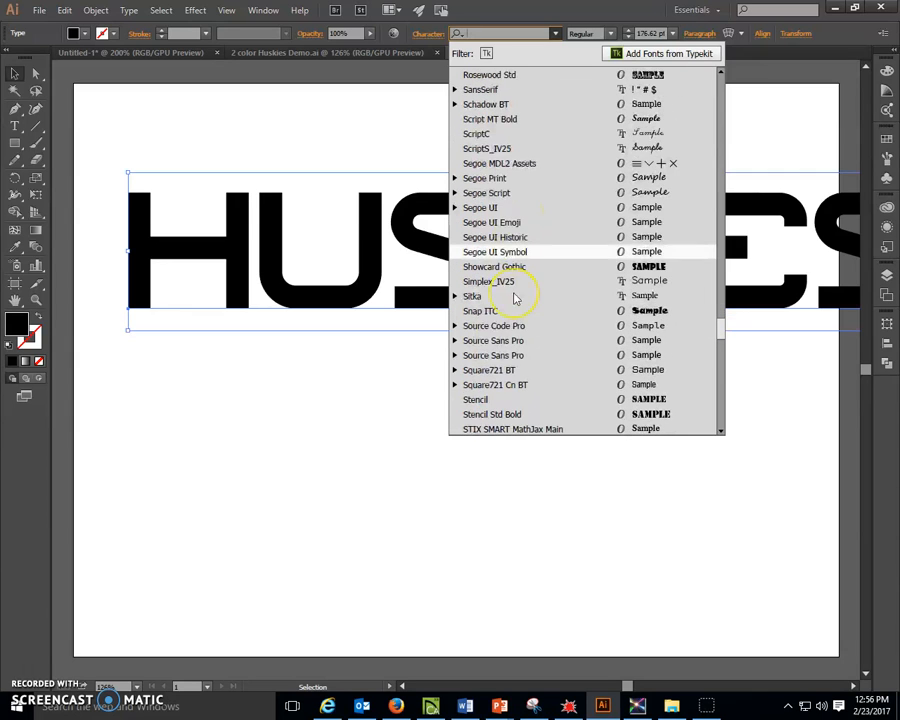
scroll(516, 298, down, 2)
scroll(516, 298, down, 2)
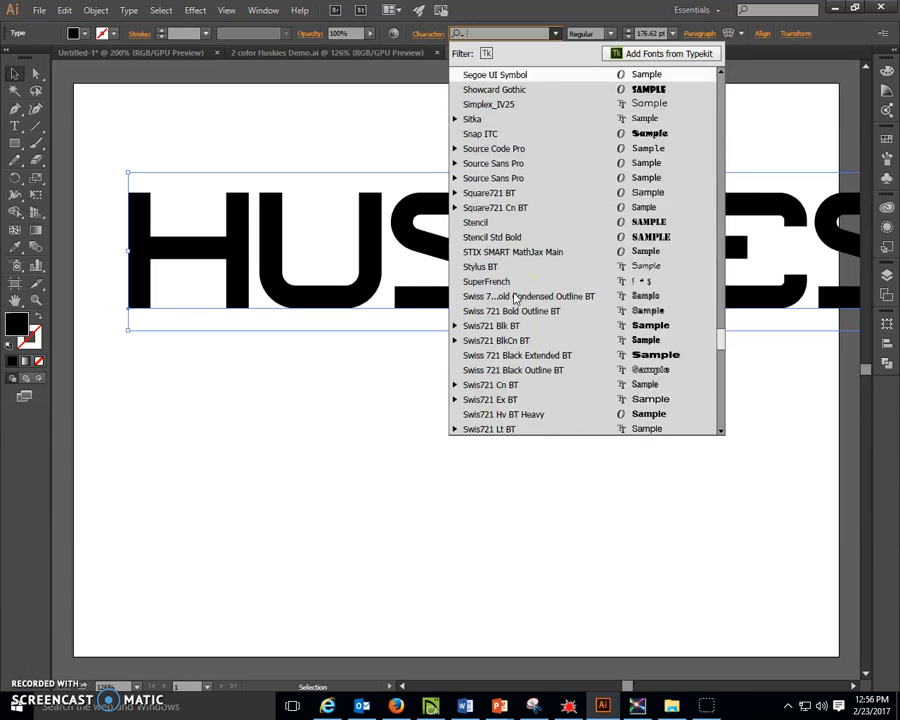
scroll(516, 298, down, 2)
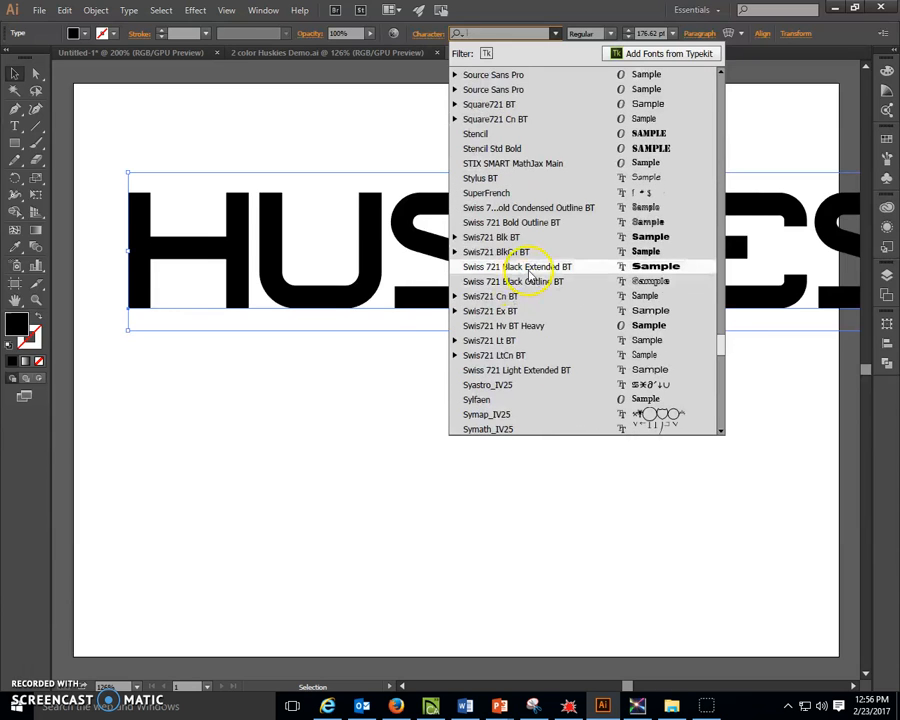
click(520, 266)
- Shrink the HUSKIES text to about 135 pt and position it so it fits within the artboard's width
drag(541, 262, 484, 291)
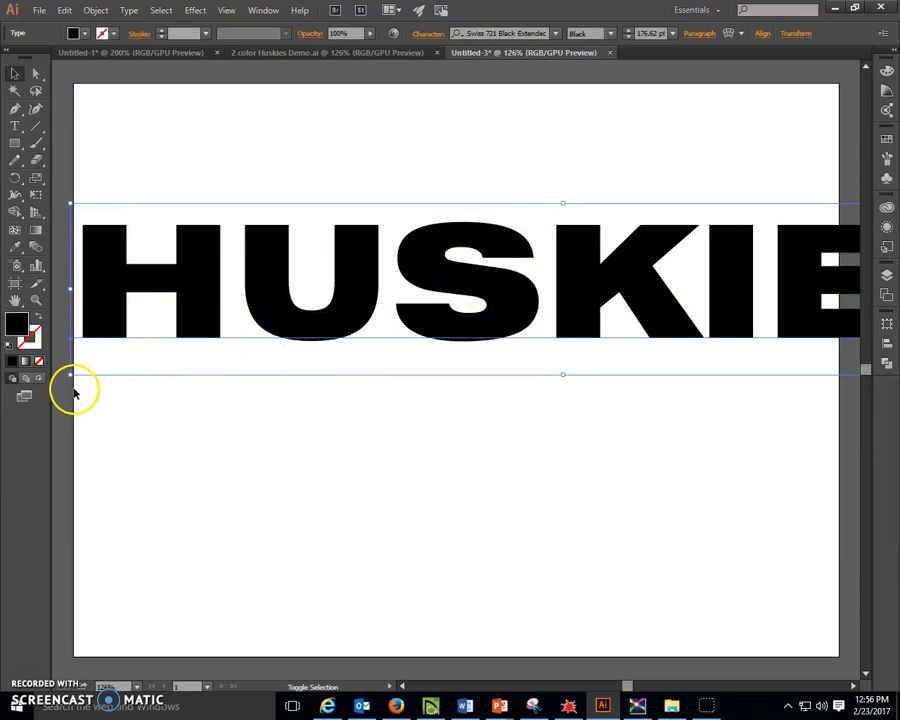
drag(71, 374, 170, 334)
drag(526, 245, 303, 237)
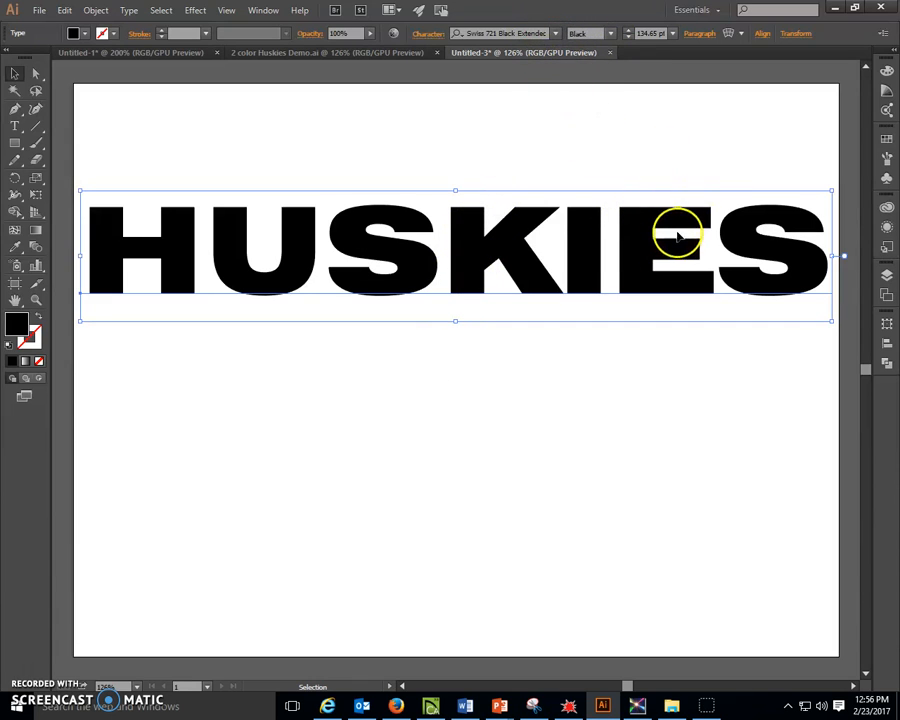
- Change the HUSKIES text to the Tekton Pro font and enlarge it to about 203 pt across the artboard
click(555, 33)
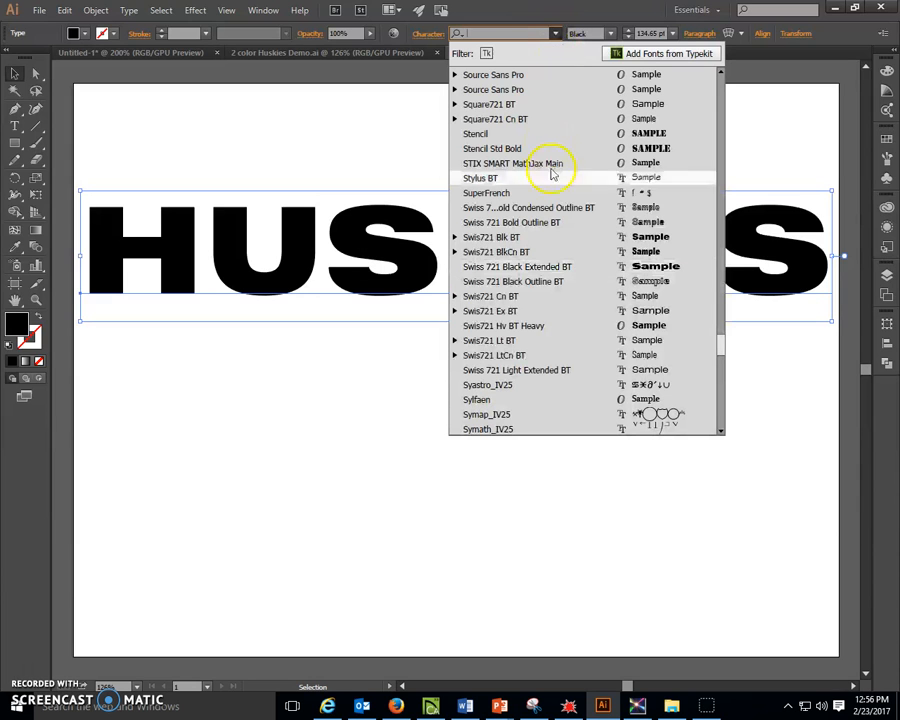
scroll(555, 235, down, 7)
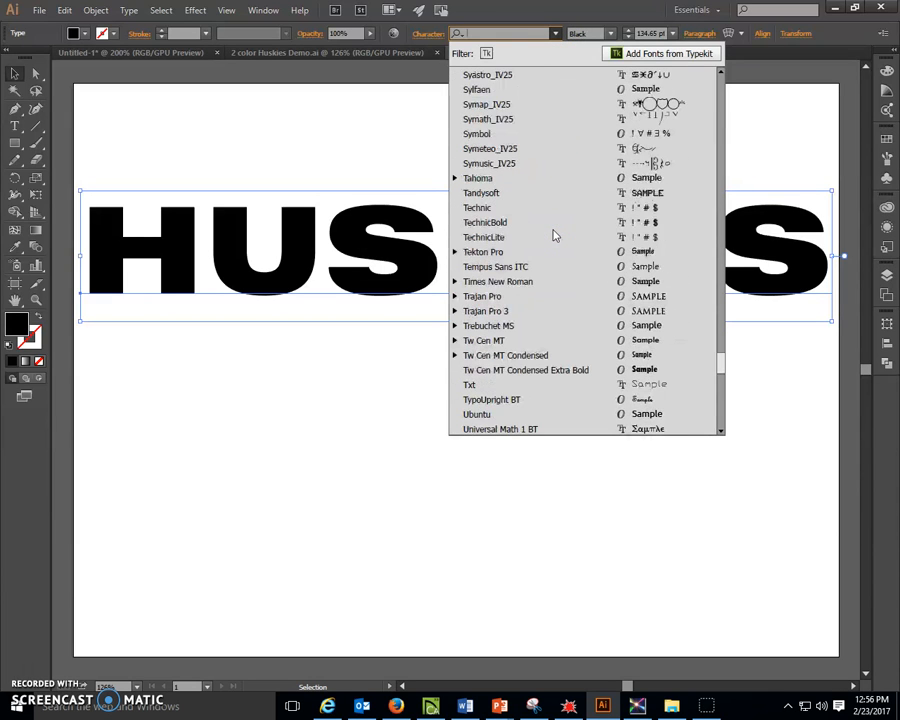
click(514, 252)
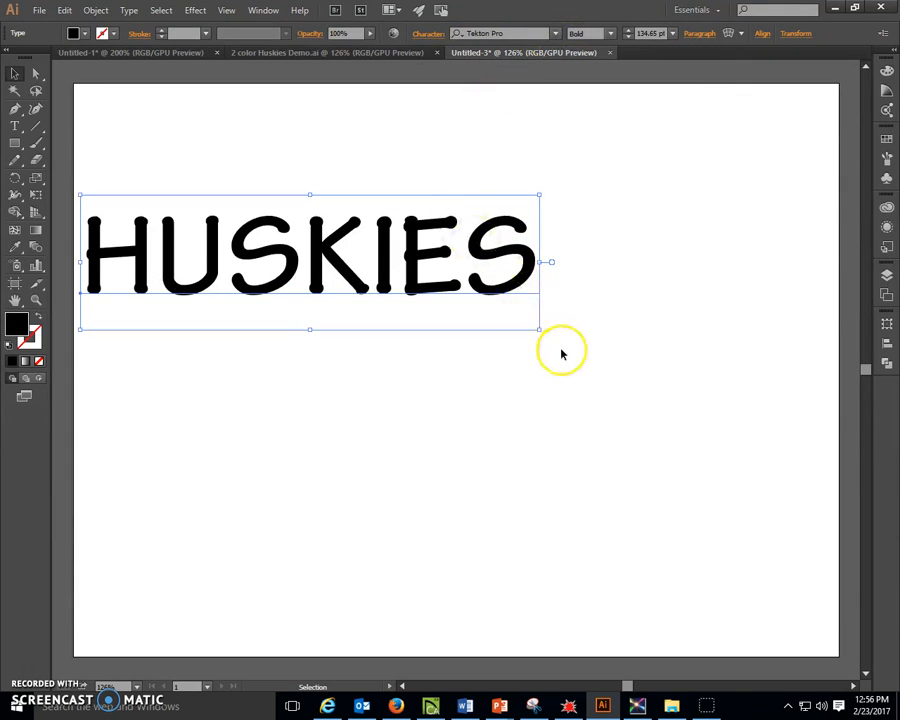
drag(539, 329, 772, 440)
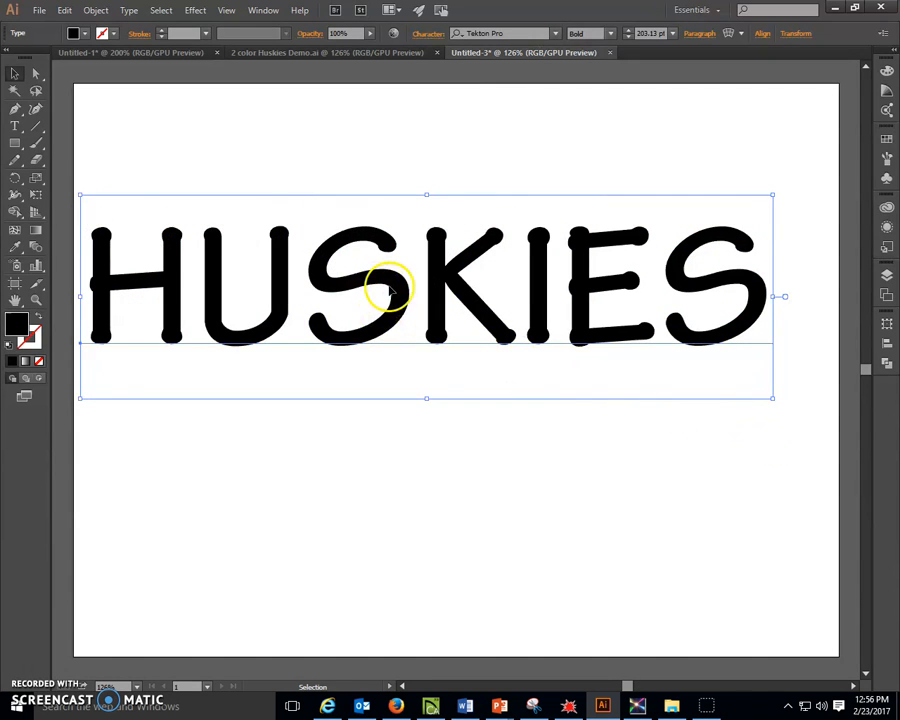
drag(391, 285, 396, 283)
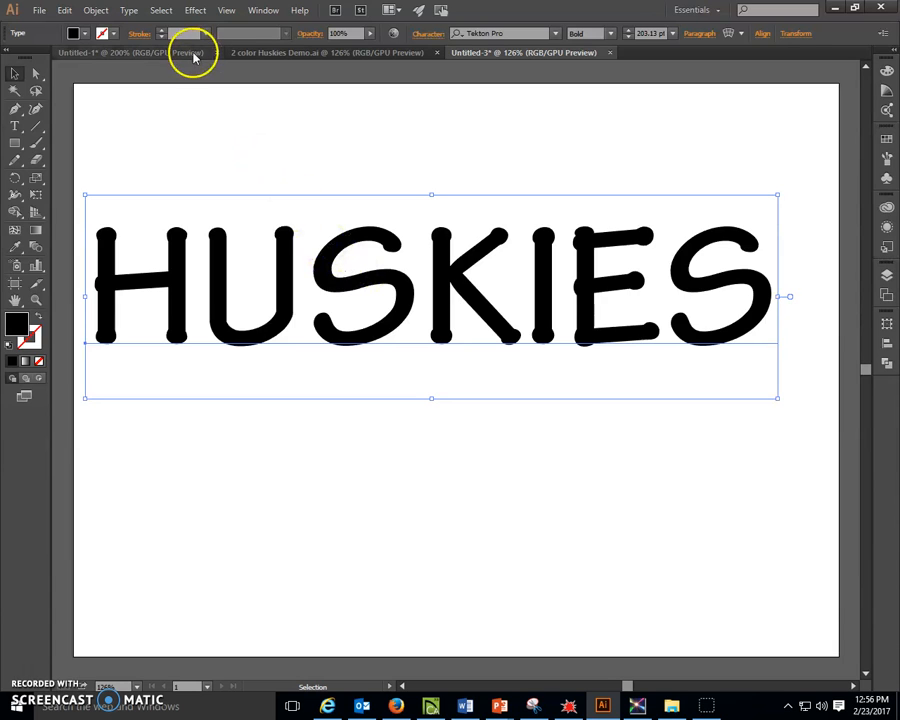
- Fill the HUSKIES text with yellow and convert it to outlines
click(85, 35)
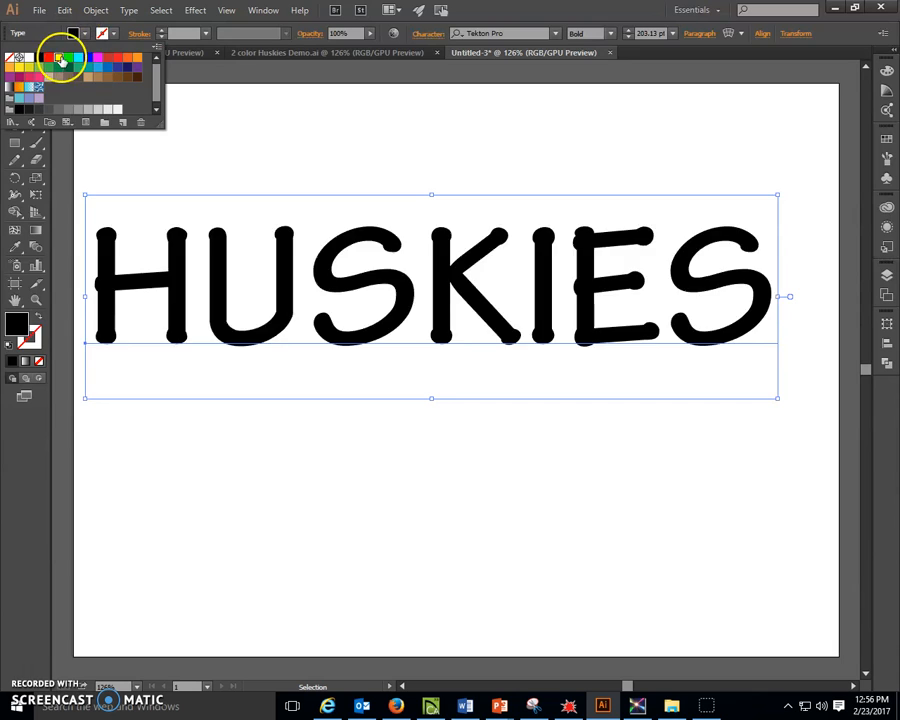
click(59, 57)
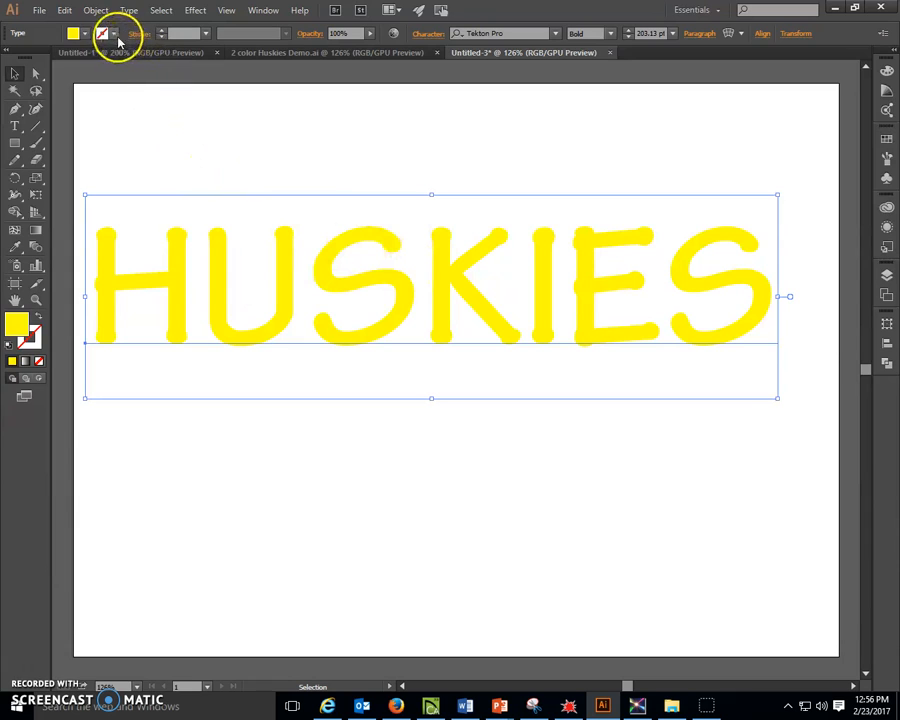
right_click(282, 289)
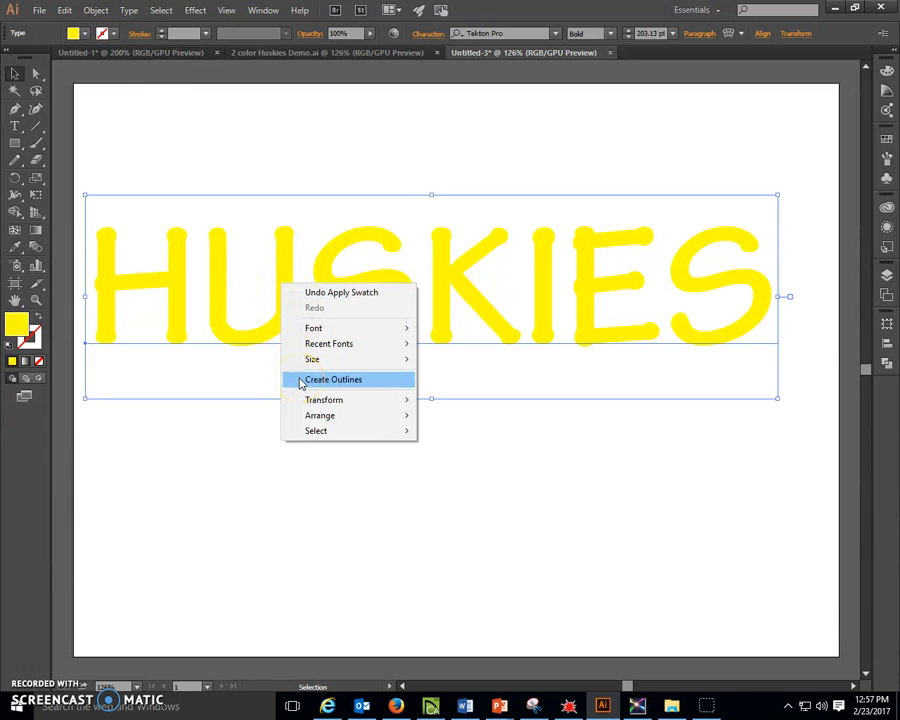
click(330, 380)
click(95, 10)
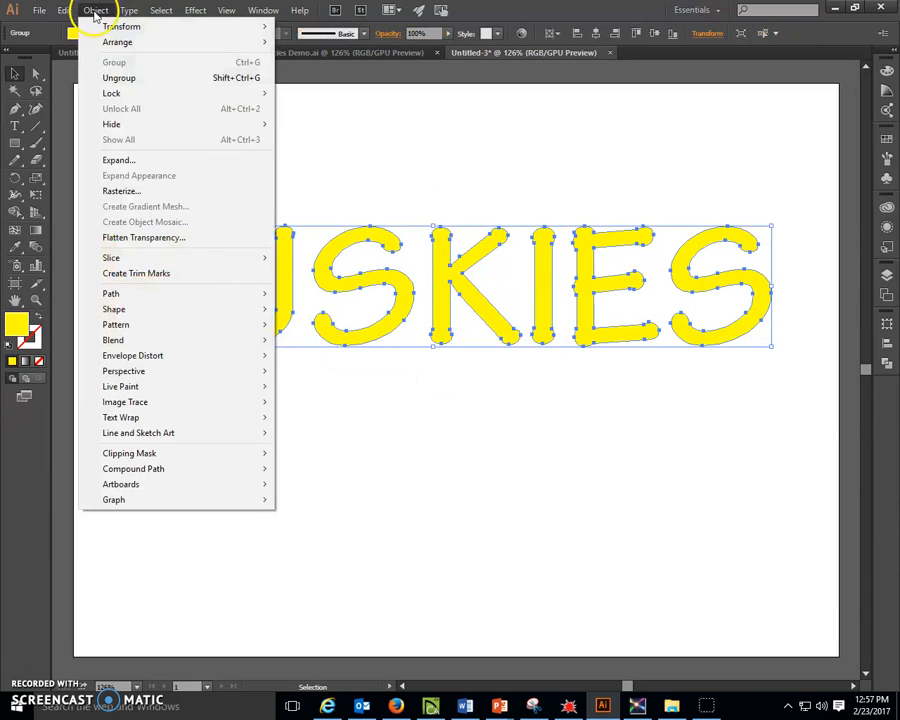
mouse_move(110, 295)
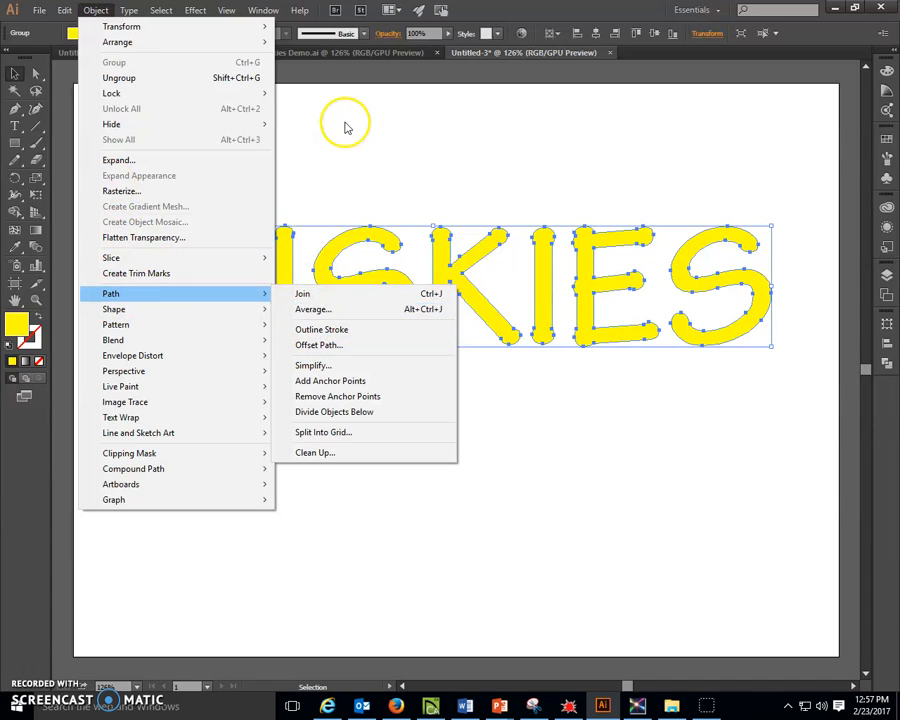
key(Escape)
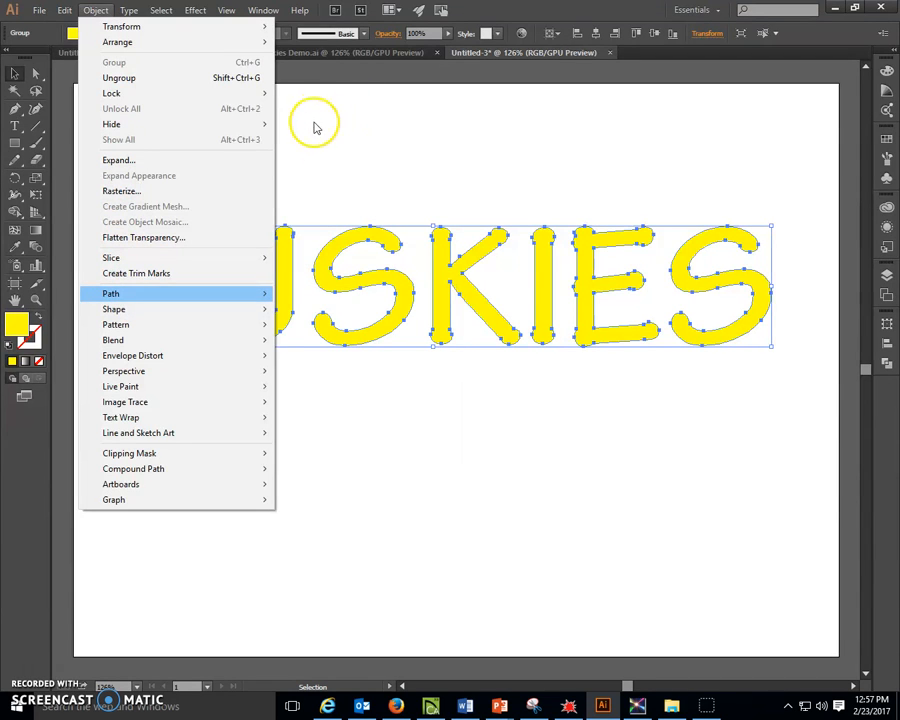
key(Escape)
click(330, 167)
- Start an Offset Path on the HUSKIES outlines and preview it at 0.1 in with miter joins
click(210, 272)
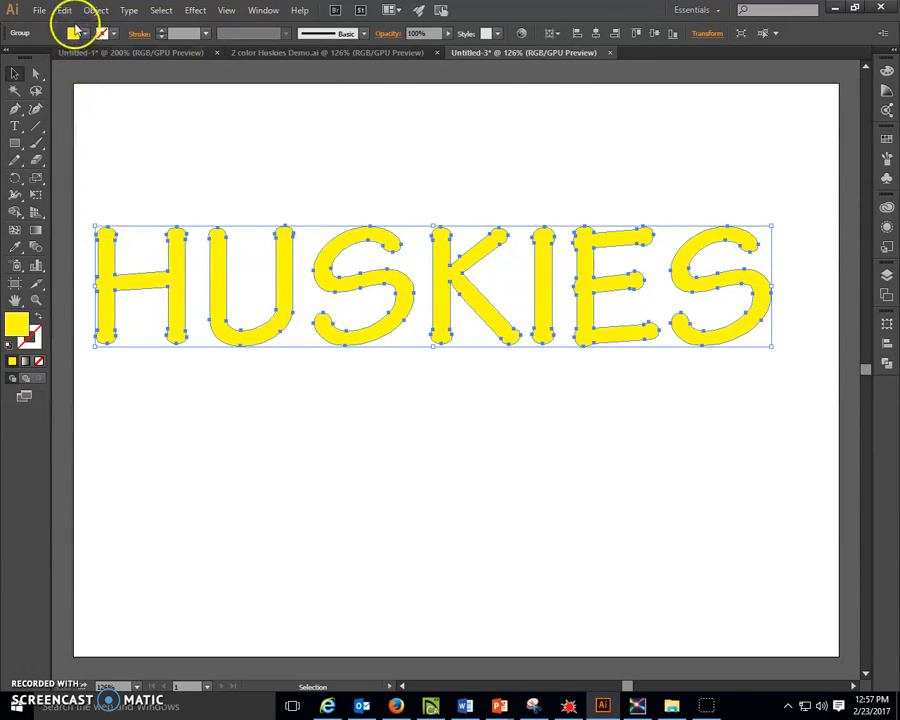
click(96, 10)
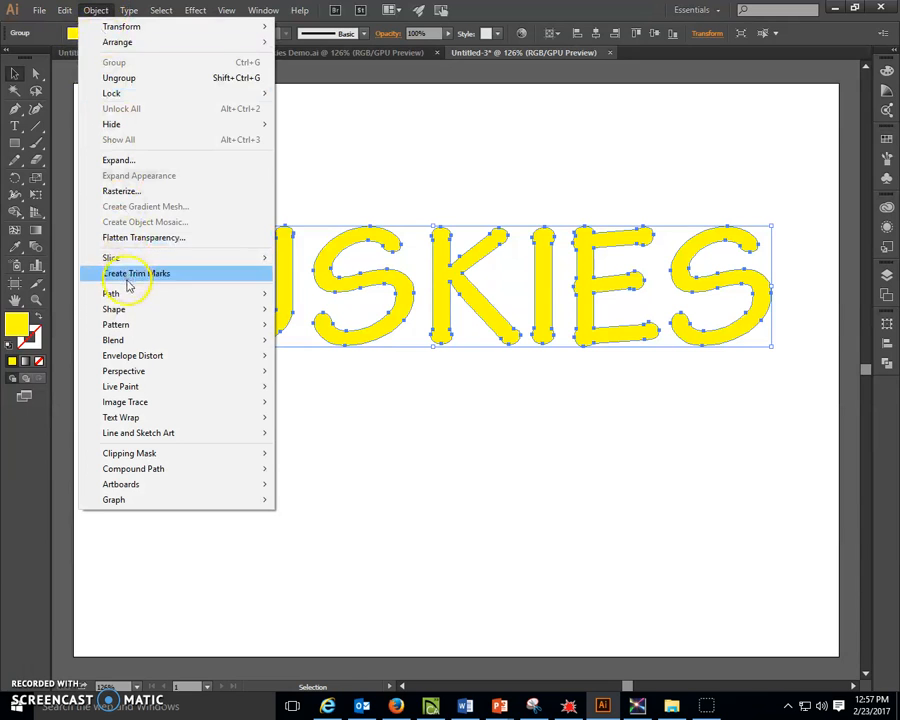
mouse_move(127, 294)
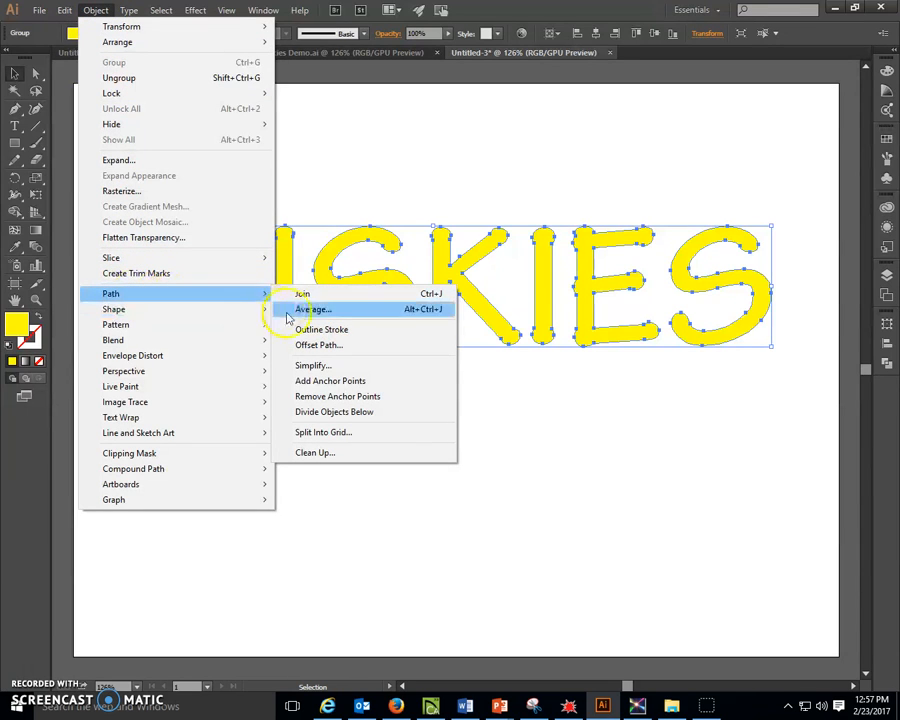
click(313, 345)
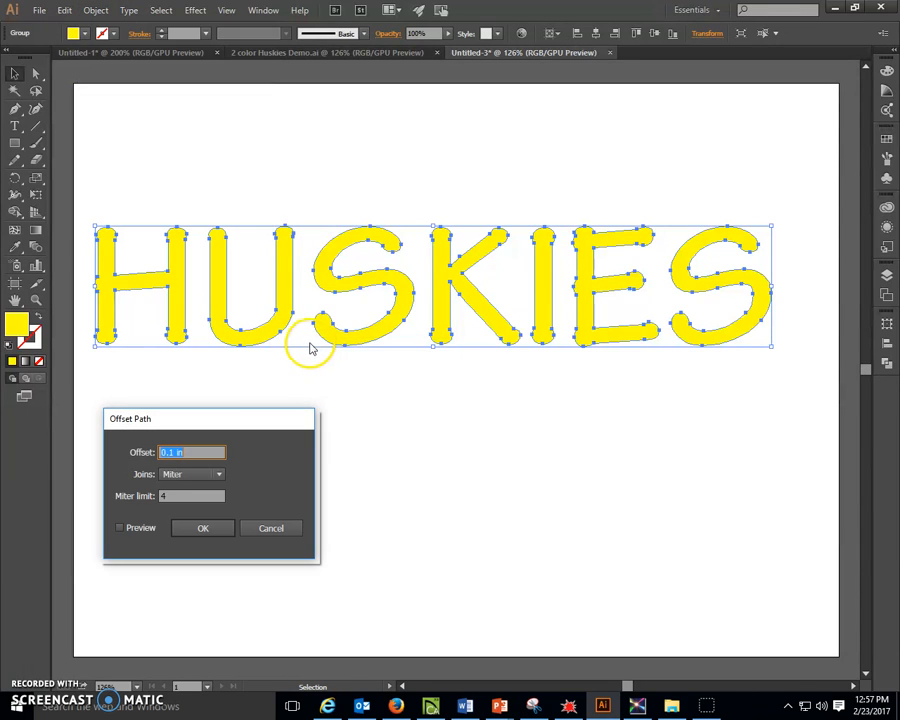
drag(190, 421, 341, 398)
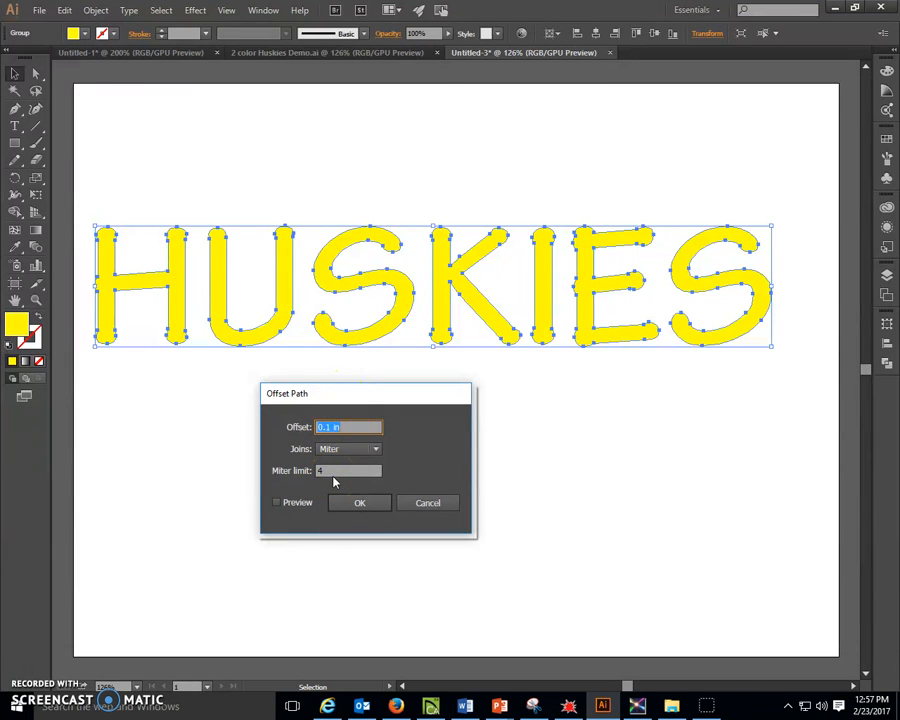
mouse_move(337, 427)
mouse_down()
mouse_move(323, 427)
mouse_move(336, 427)
mouse_up()
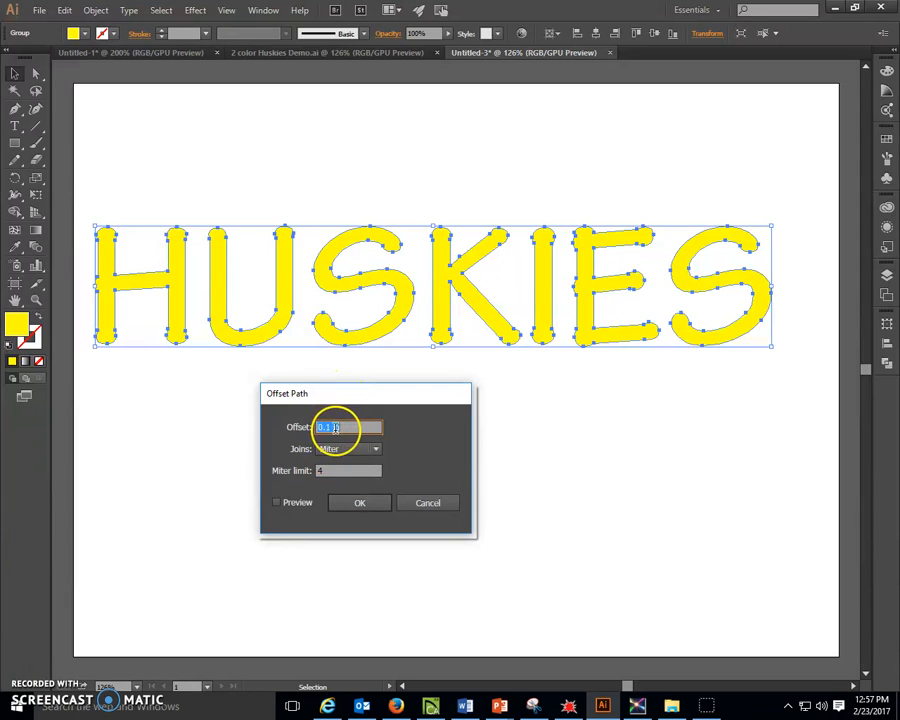
click(277, 503)
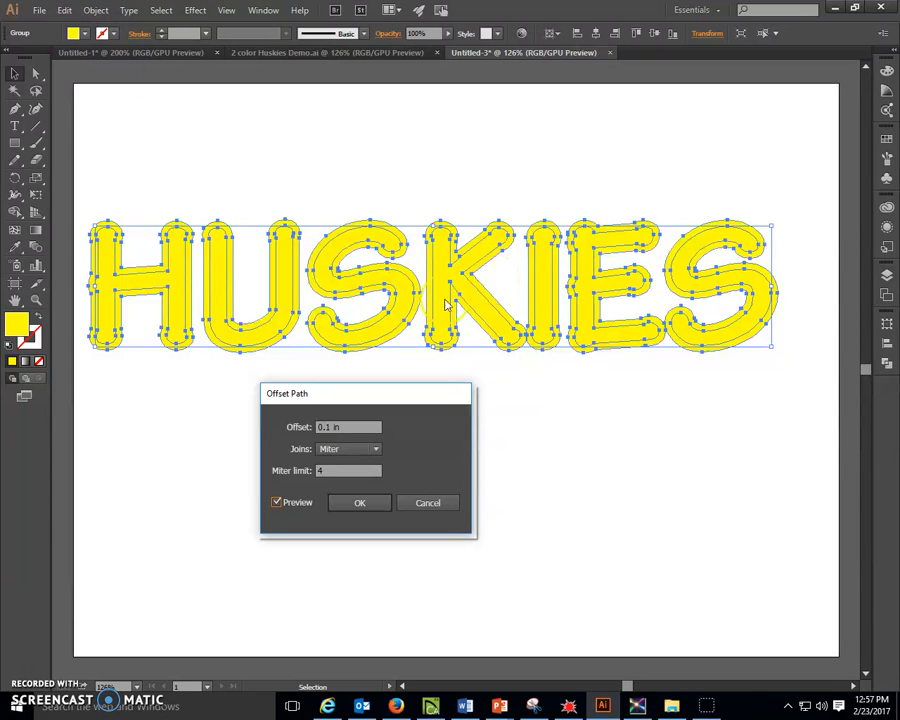
- Compare a 0.05 in offset in the preview, but apply the offset path at 0.1 in
drag(346, 426, 306, 430)
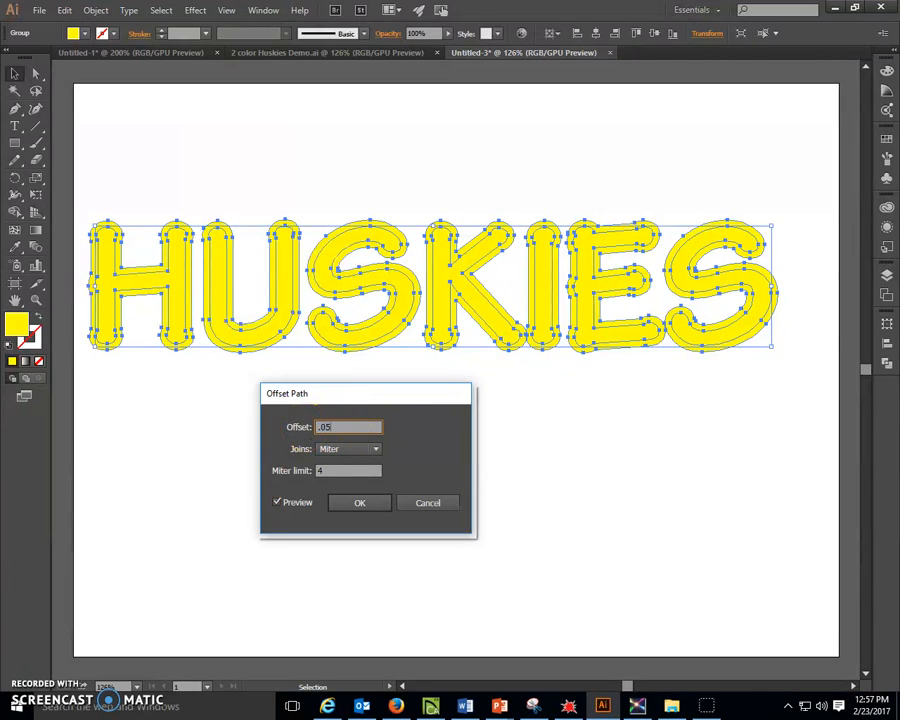
click(341, 470)
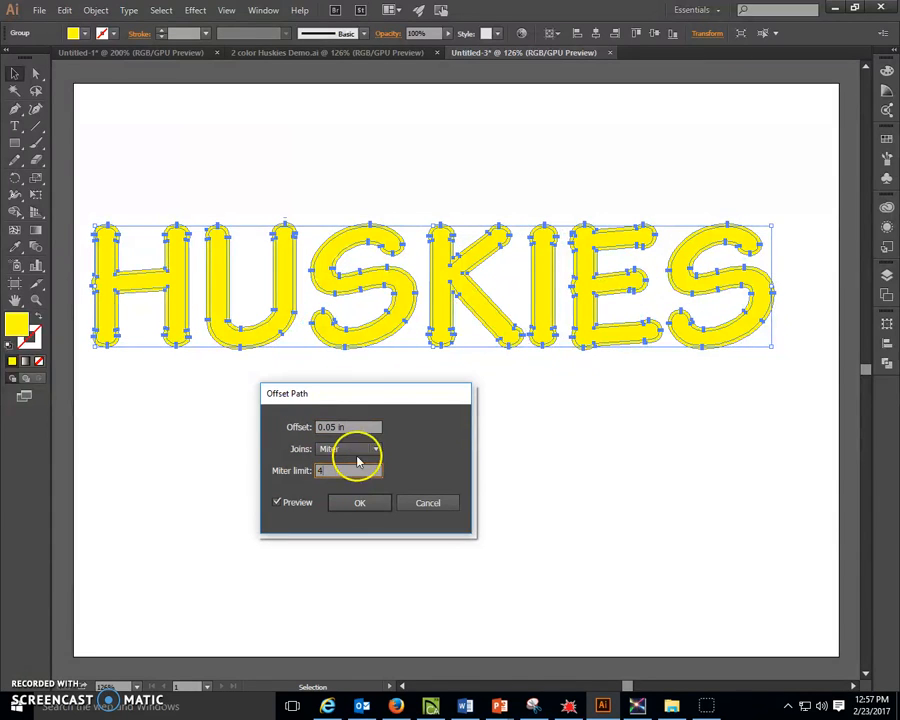
drag(353, 432, 292, 430)
click(330, 472)
click(345, 502)
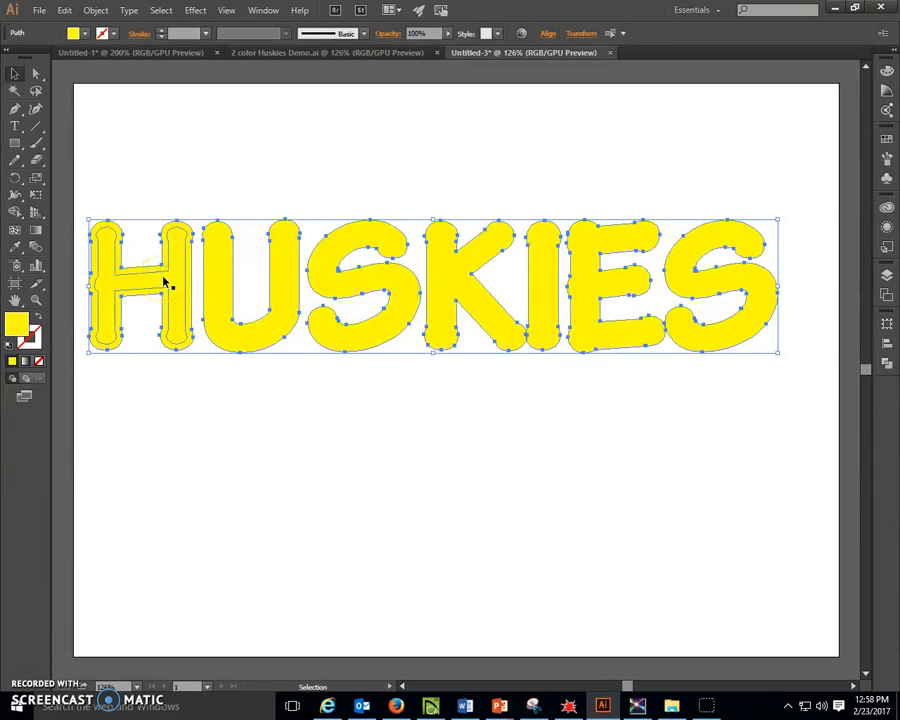
- Ungroup the combined HUSKIES lettering so the inner letters and the offset shapes are separate objects
click(145, 165)
click(110, 250)
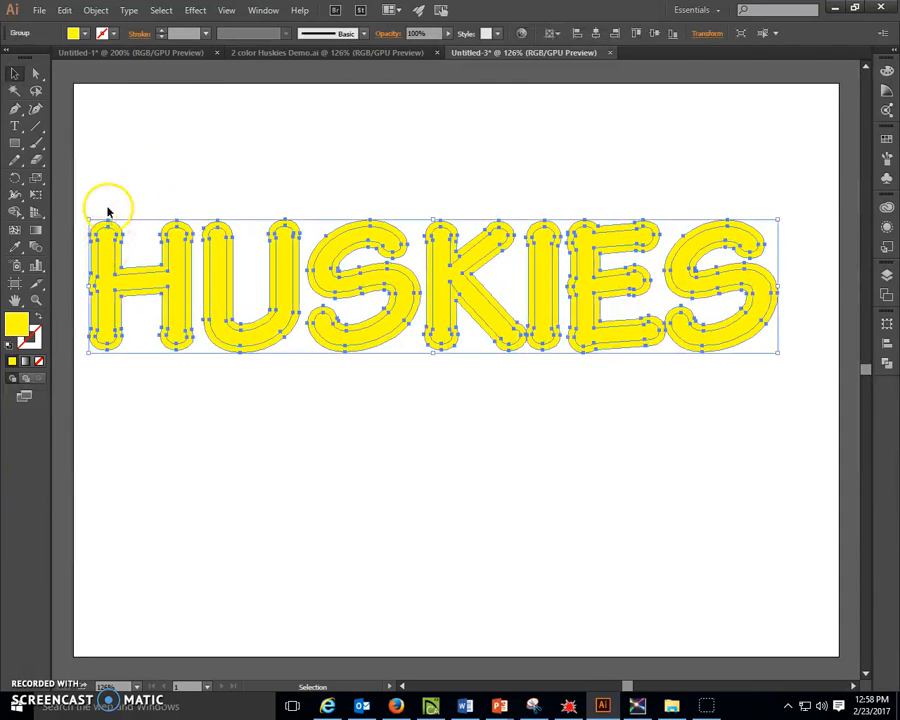
click(96, 11)
click(110, 78)
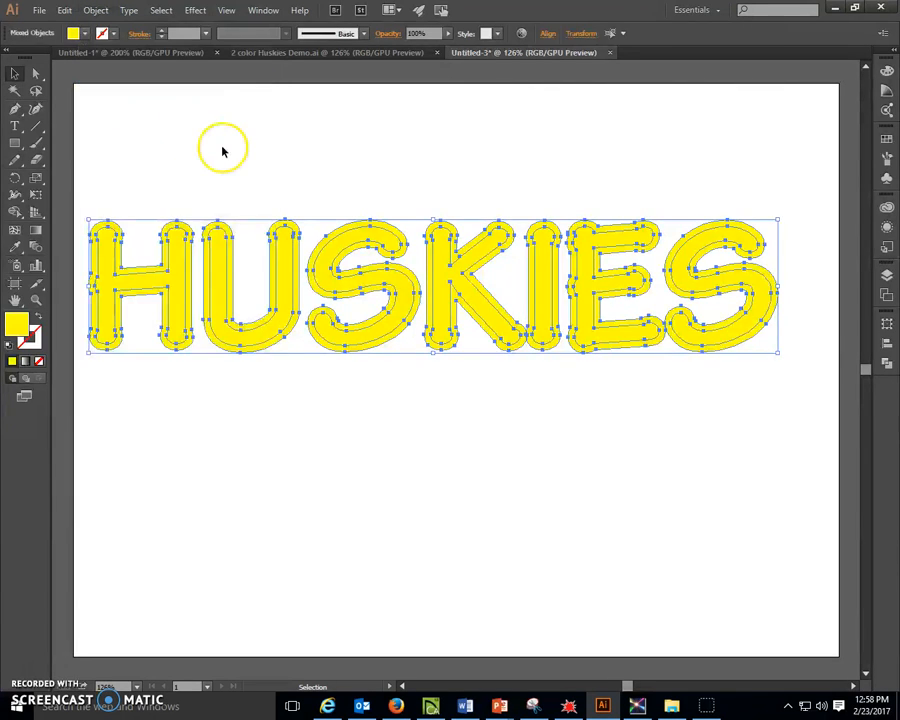
click(223, 149)
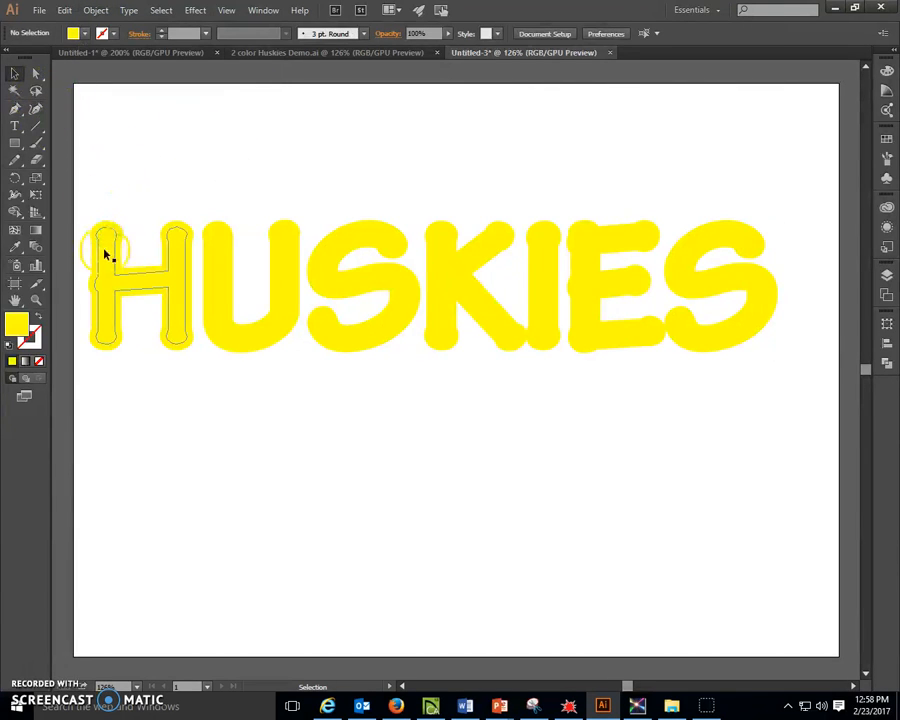
- Select the inner shapes of all seven HUSKIES letters and group them
click(107, 255)
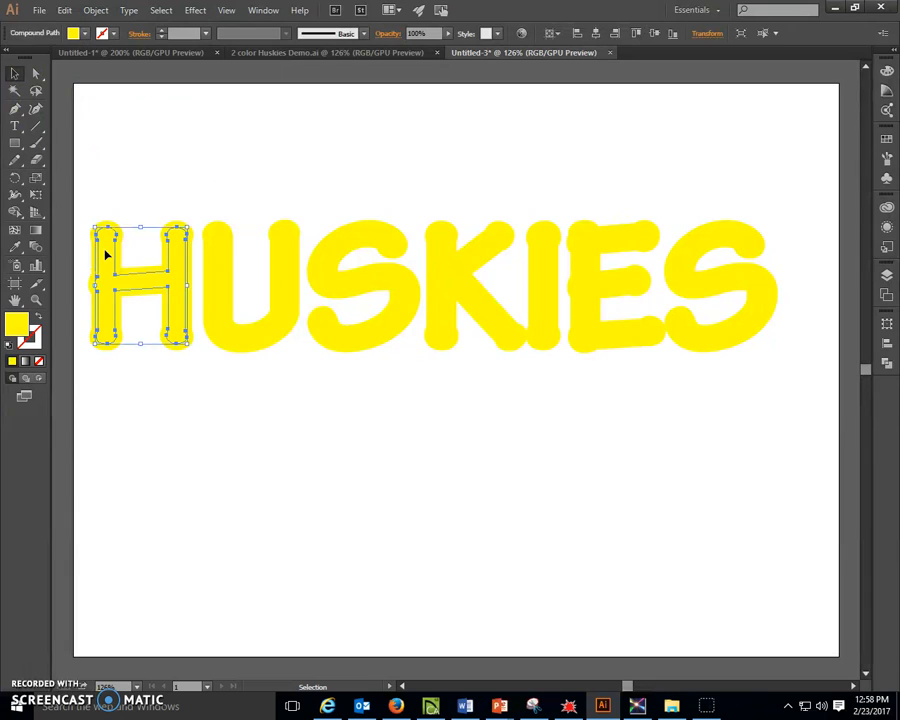
shift+click(220, 275)
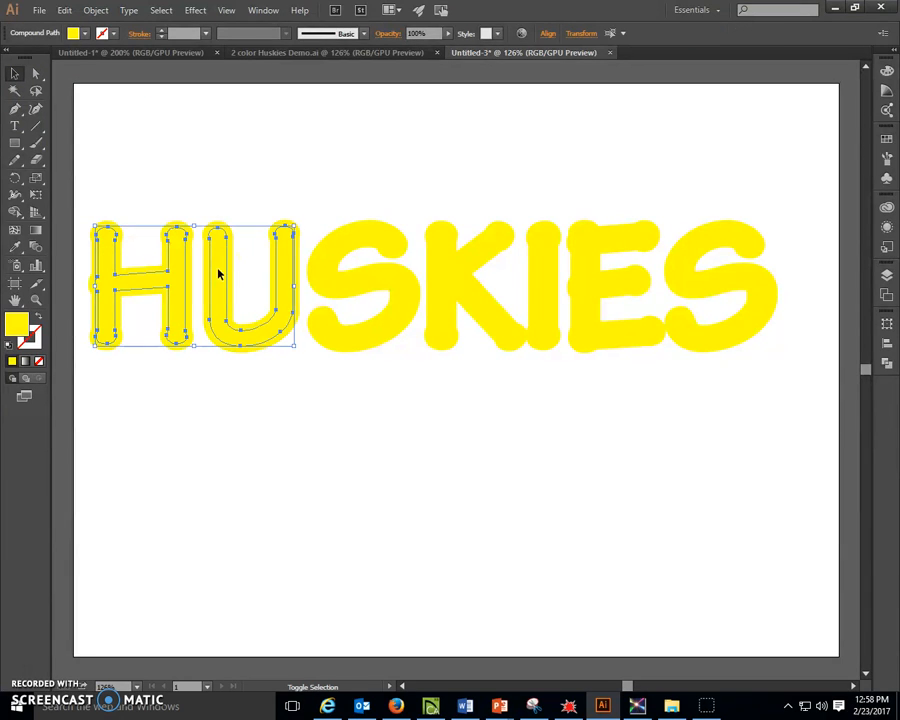
shift+click(335, 266)
shift+click(442, 267)
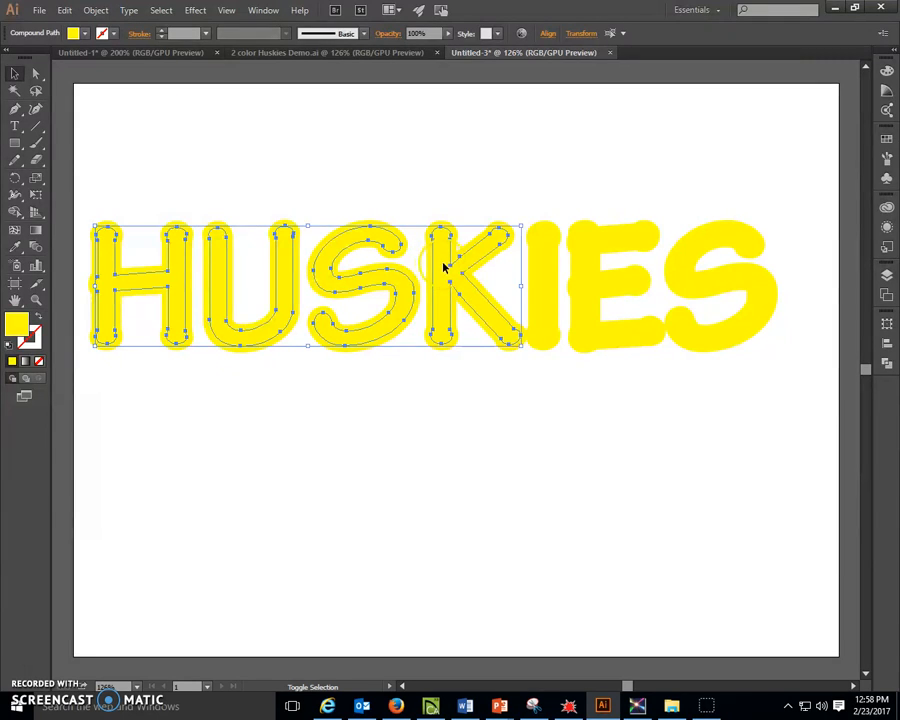
shift+click(540, 277)
shift+click(585, 272)
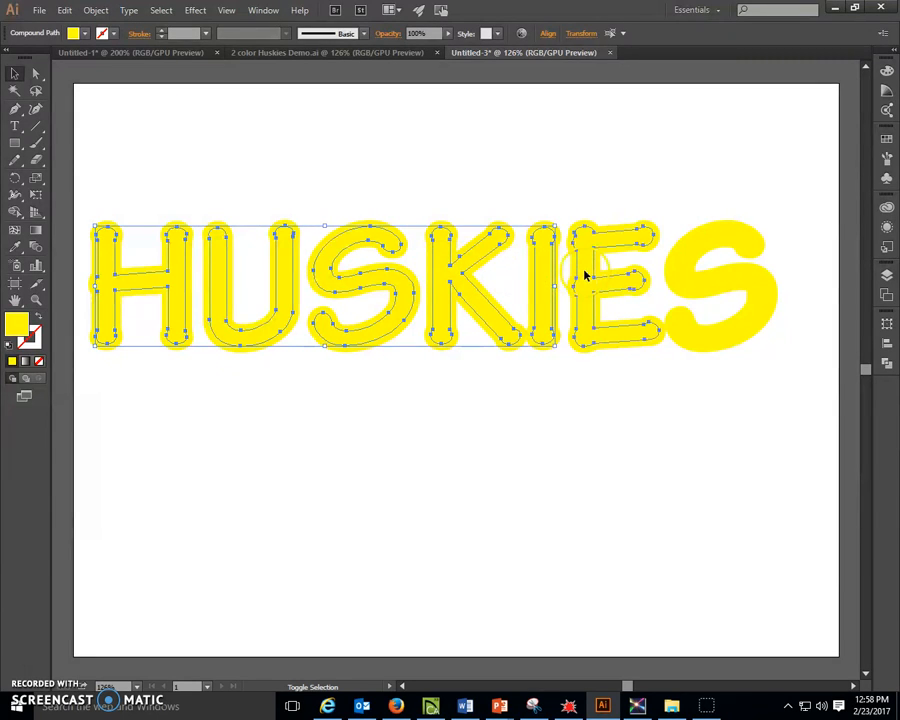
shift+click(678, 268)
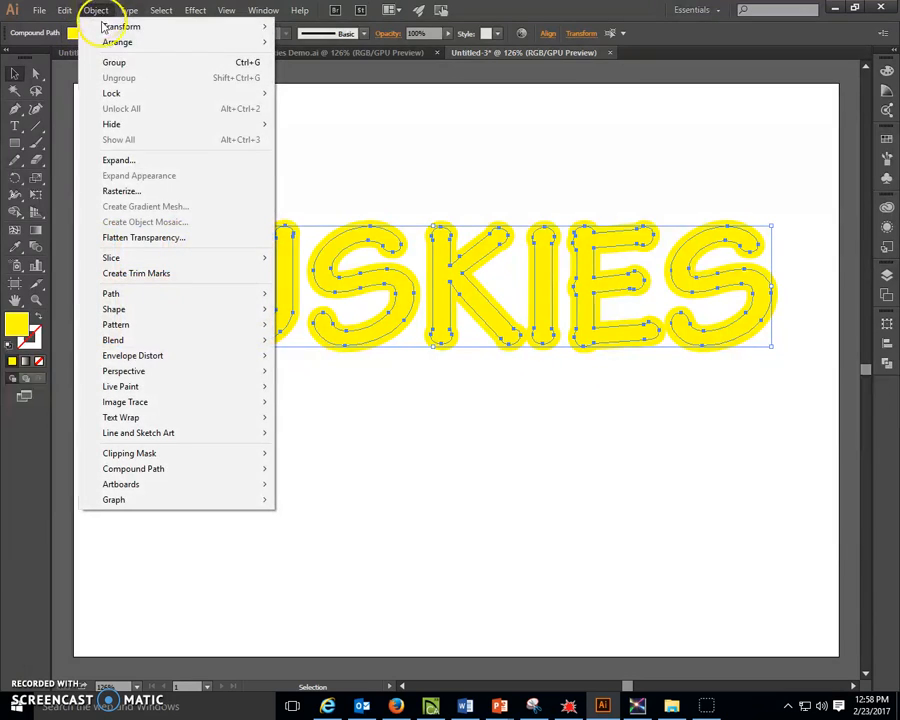
click(107, 63)
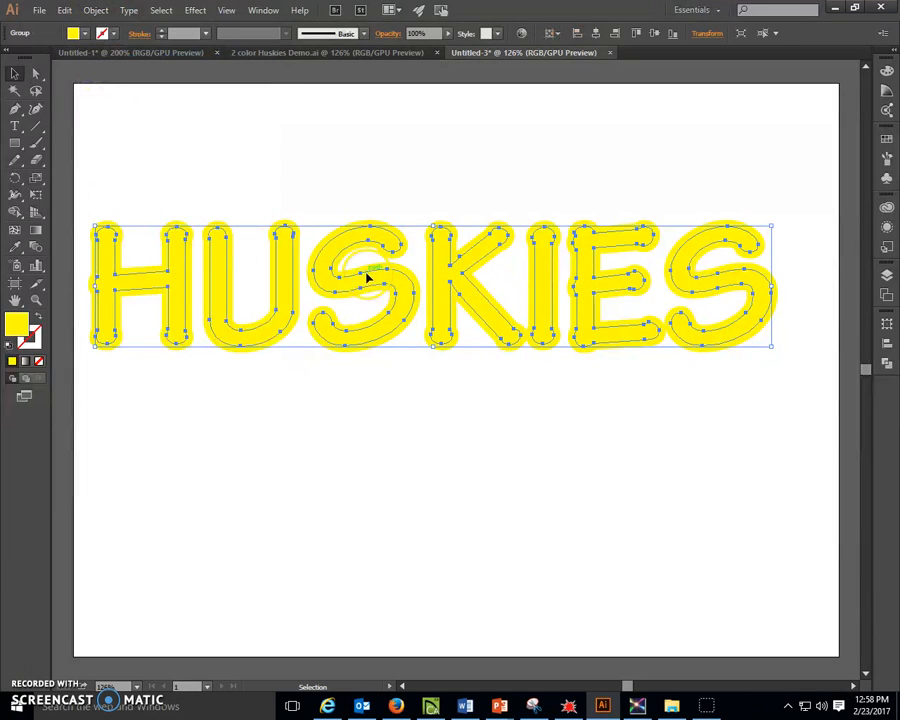
- Fill the inner letter group with green and clear the selection
click(82, 34)
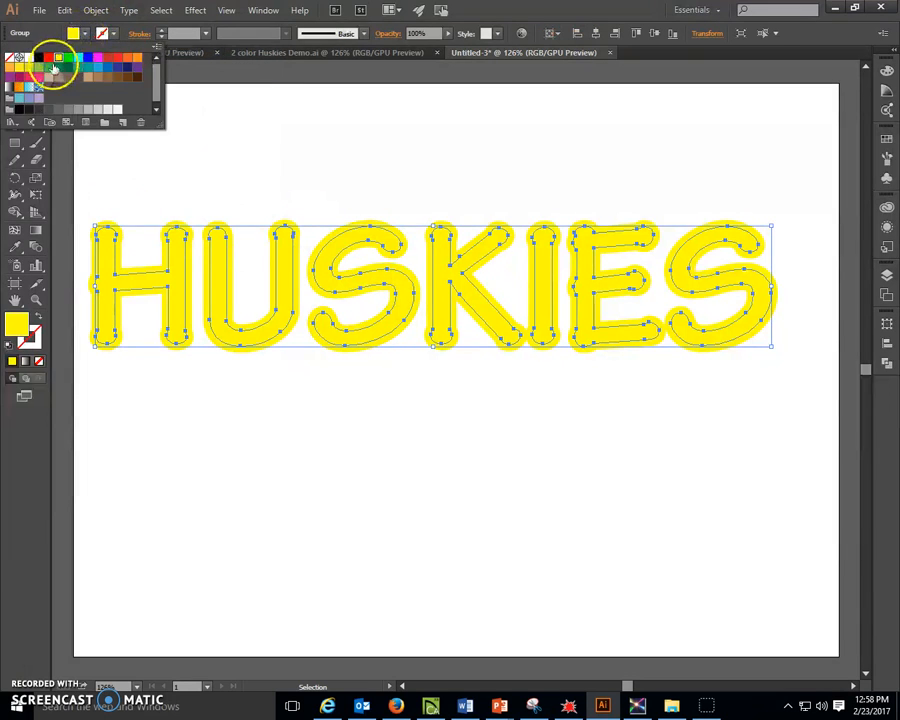
click(58, 67)
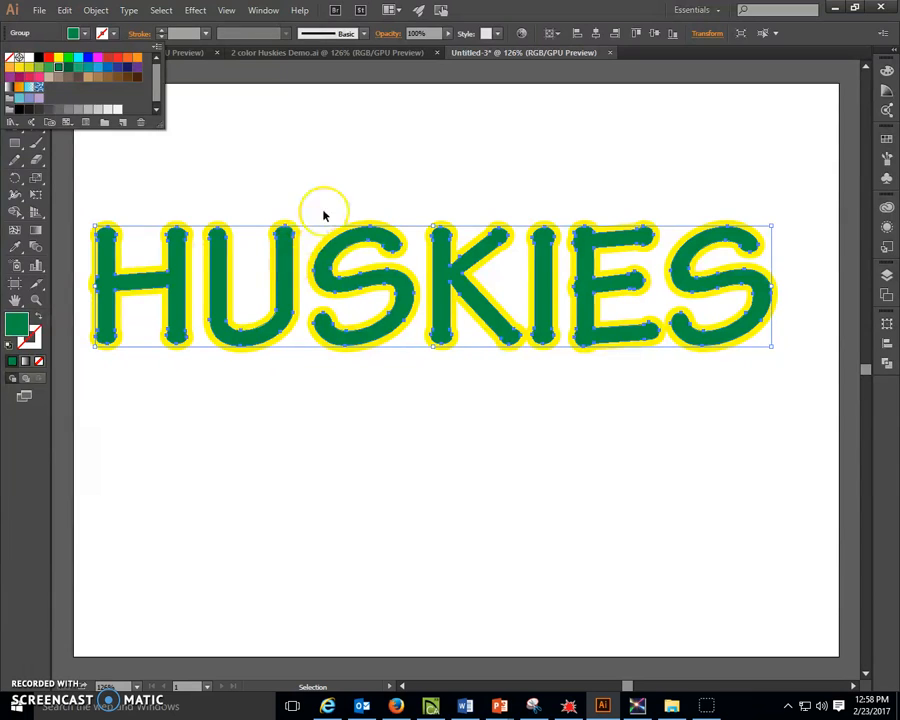
key(Escape)
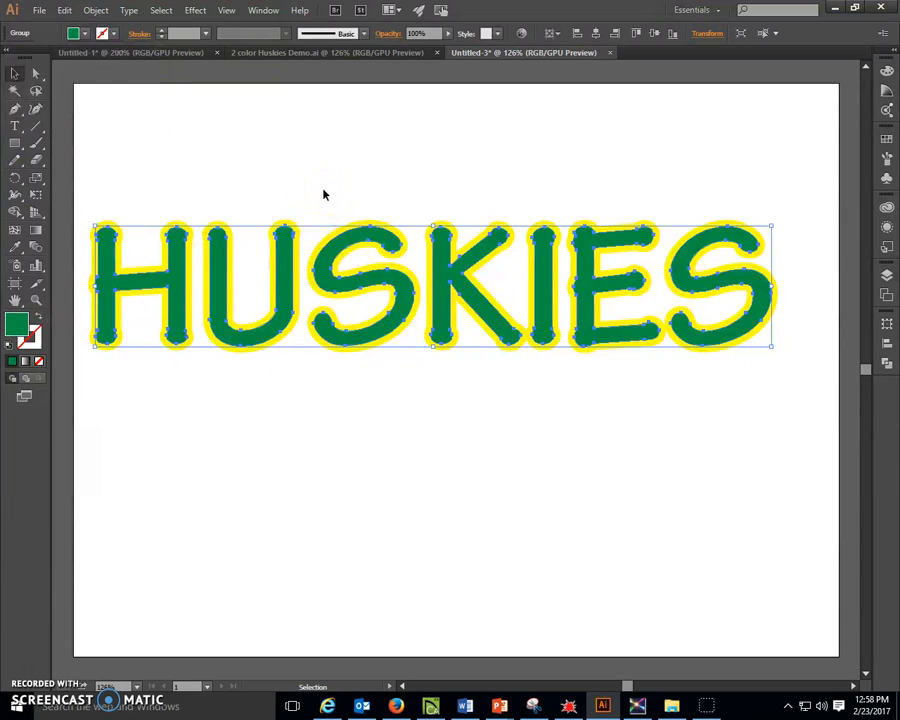
click(315, 196)
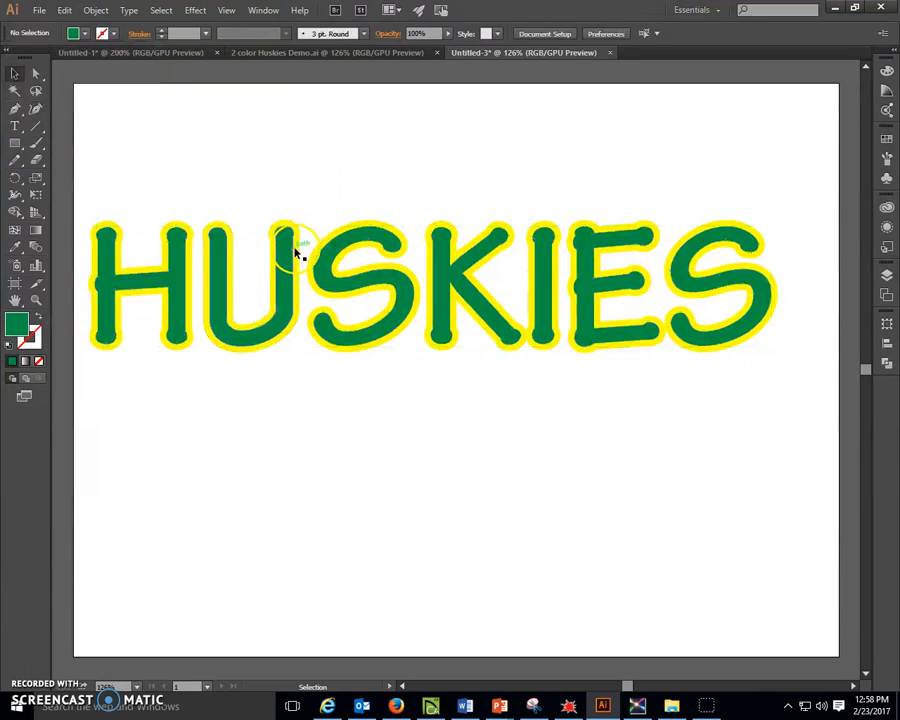
click(190, 272)
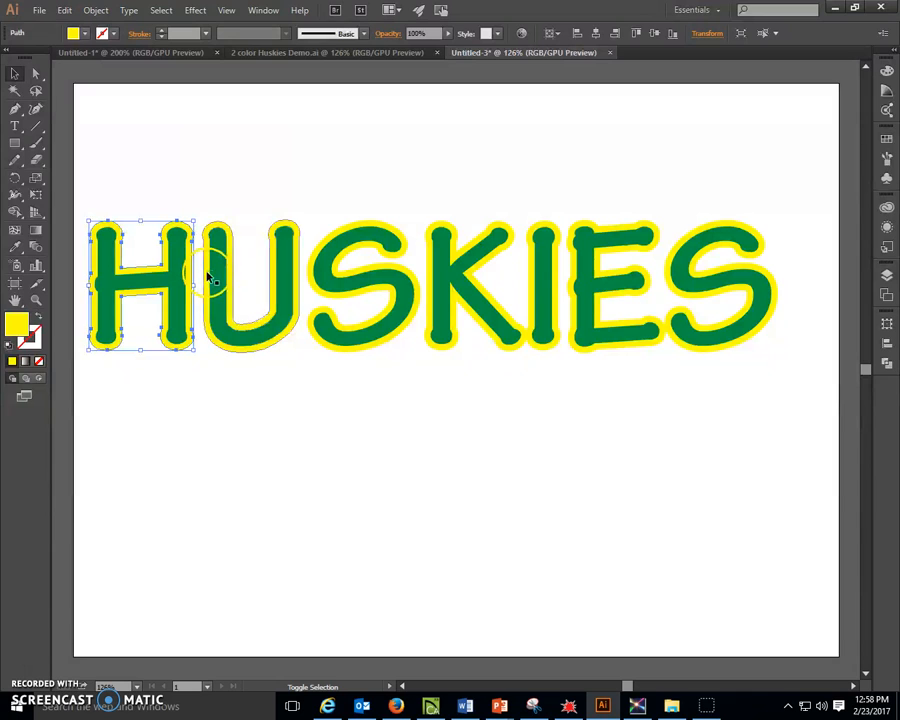
shift+click(214, 276)
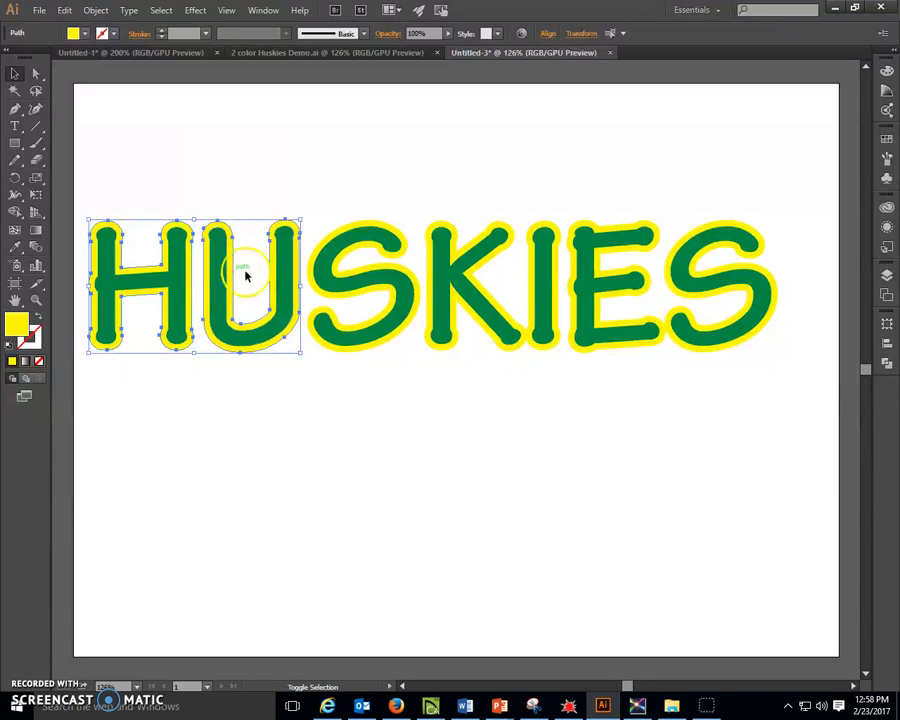
shift+click(316, 262)
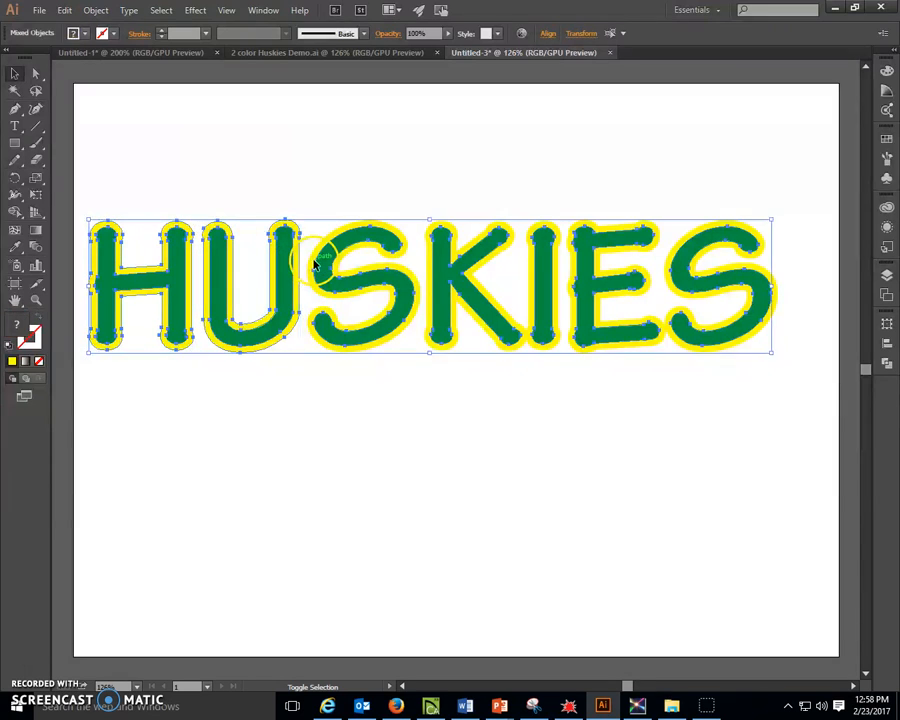
shift+click(444, 265)
click(480, 185)
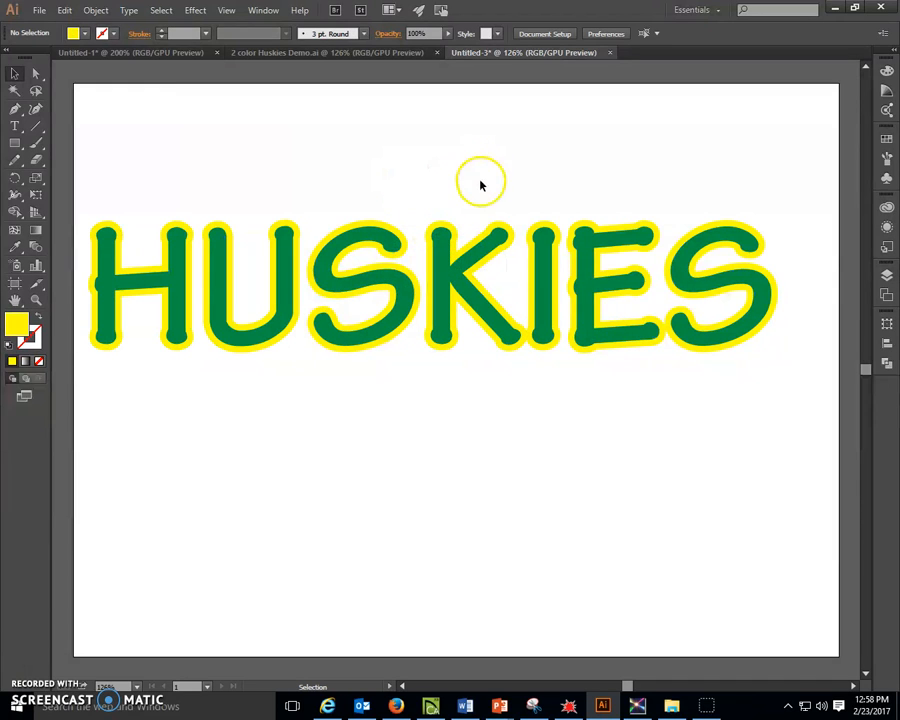
- Expand Layer 1, target all seven yellow offset paths in the layer list, and group them
click(890, 280)
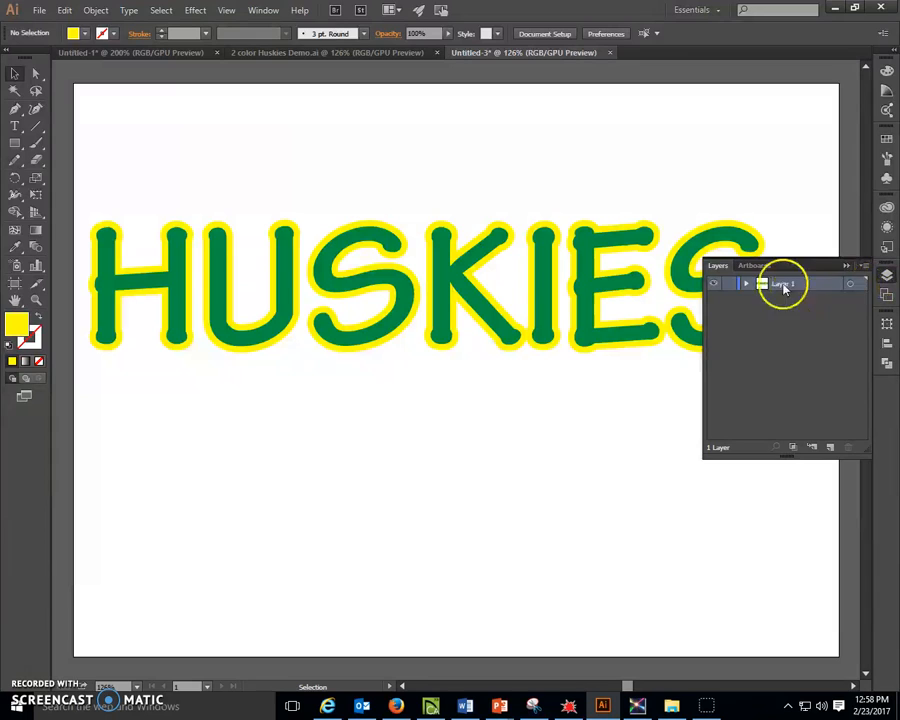
click(747, 285)
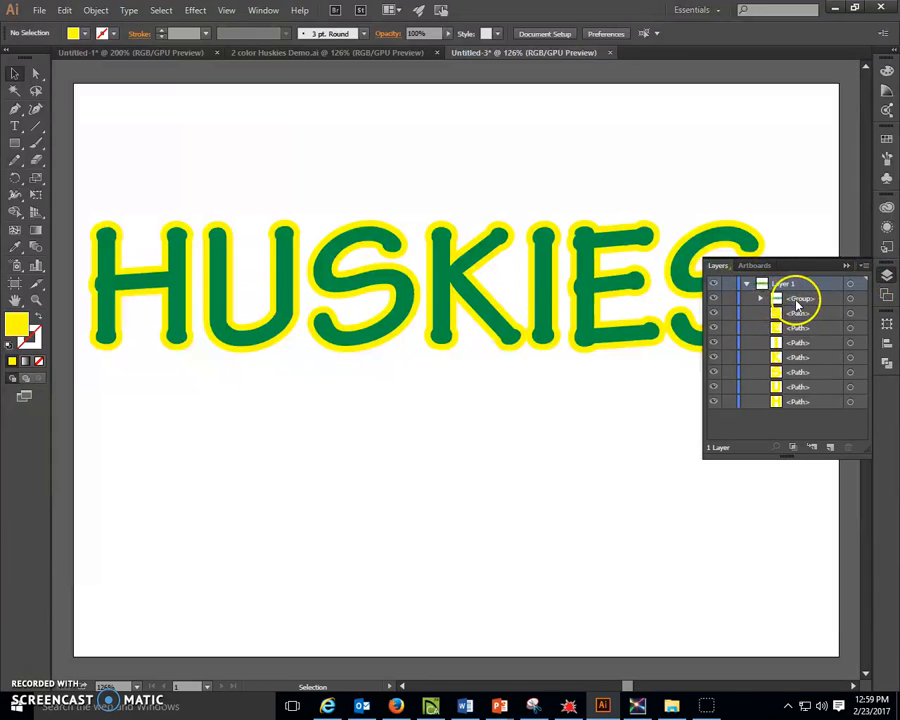
click(818, 316)
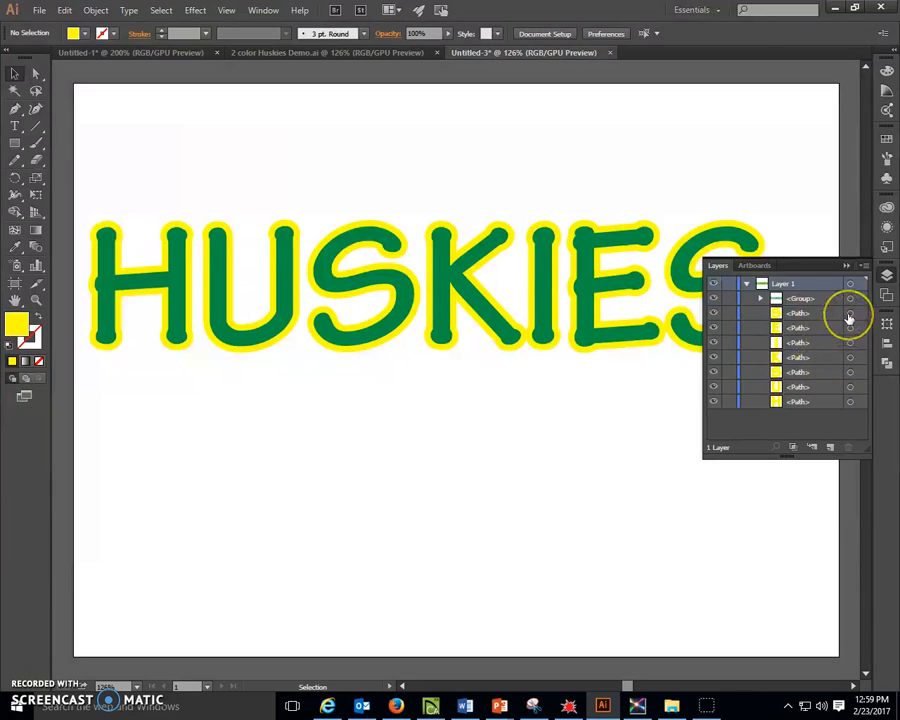
click(849, 315)
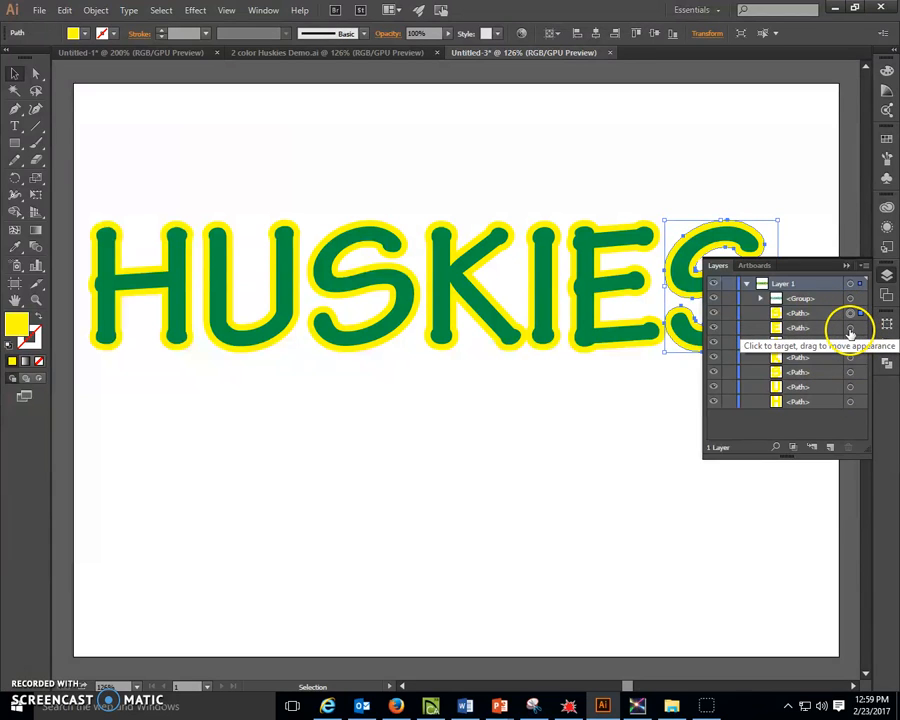
click(849, 328)
shift+click(849, 343)
shift+click(849, 357)
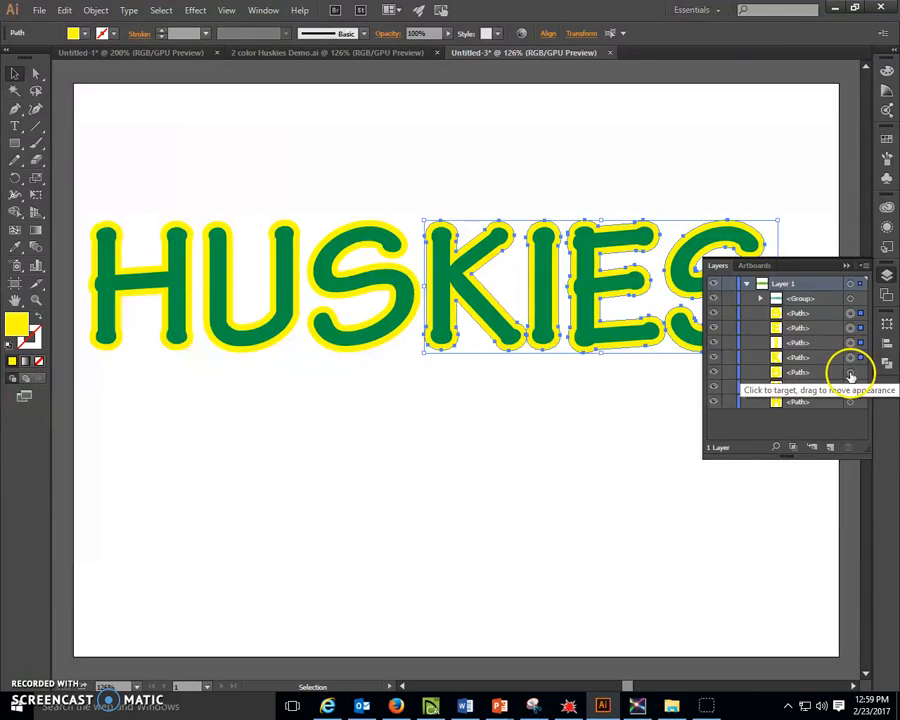
shift+click(849, 372)
shift+click(849, 387)
shift+click(849, 401)
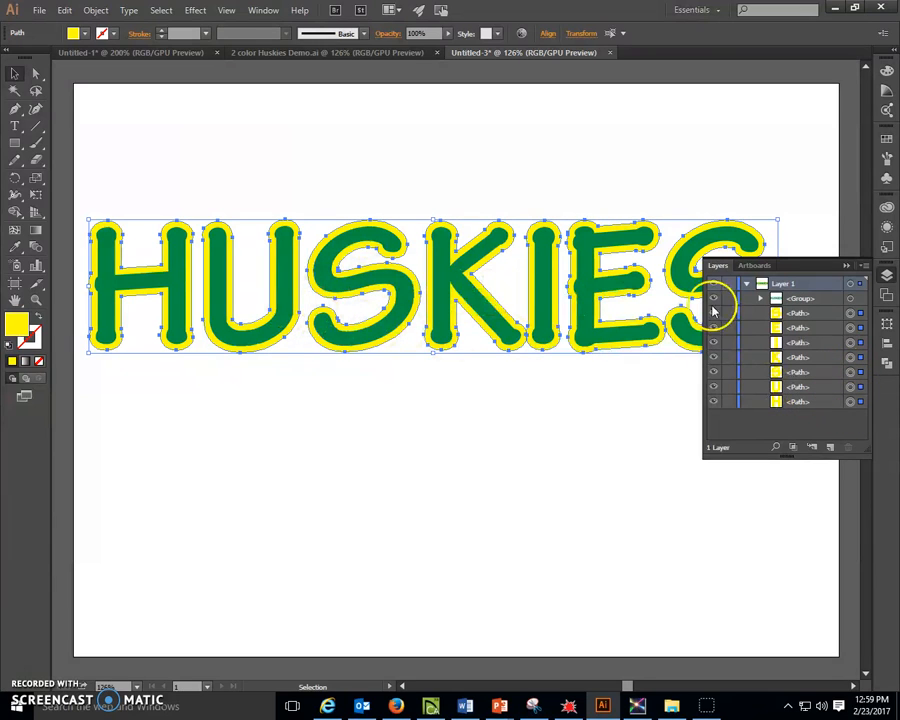
click(102, 12)
click(112, 60)
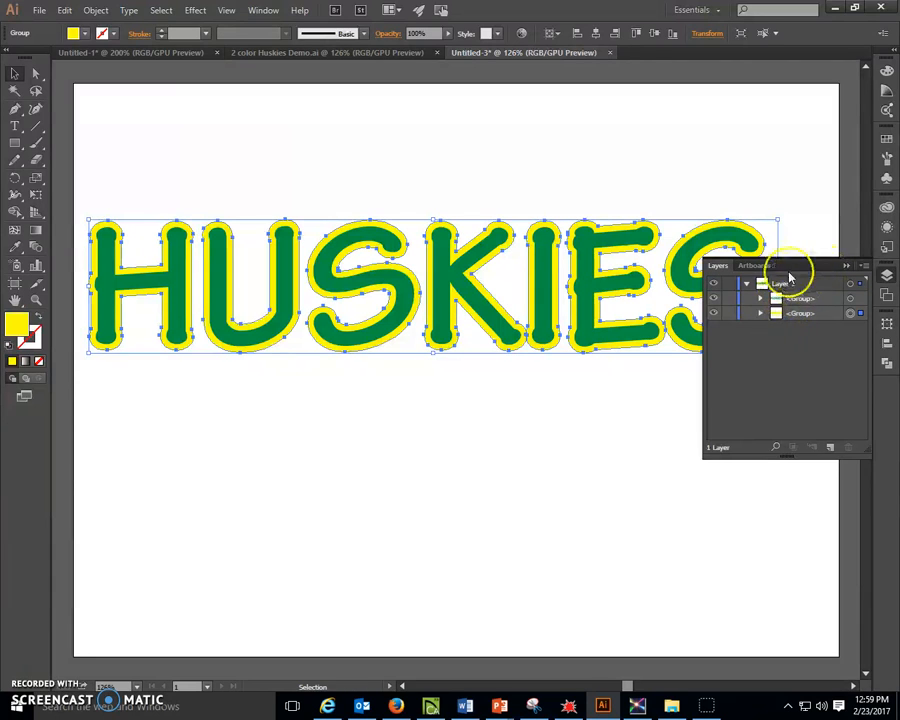
- Undock the Layers panel so it floats over the artboard, and deselect the lettering
drag(814, 270, 832, 278)
click(184, 159)
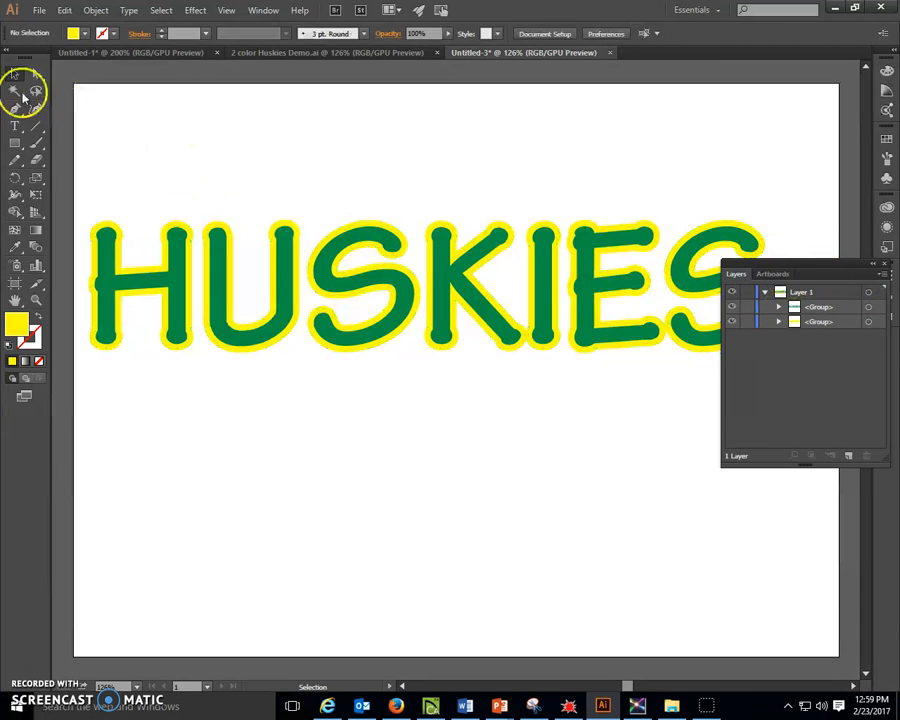
- Move the green letter group below the yellow letters, and undo the move
click(174, 286)
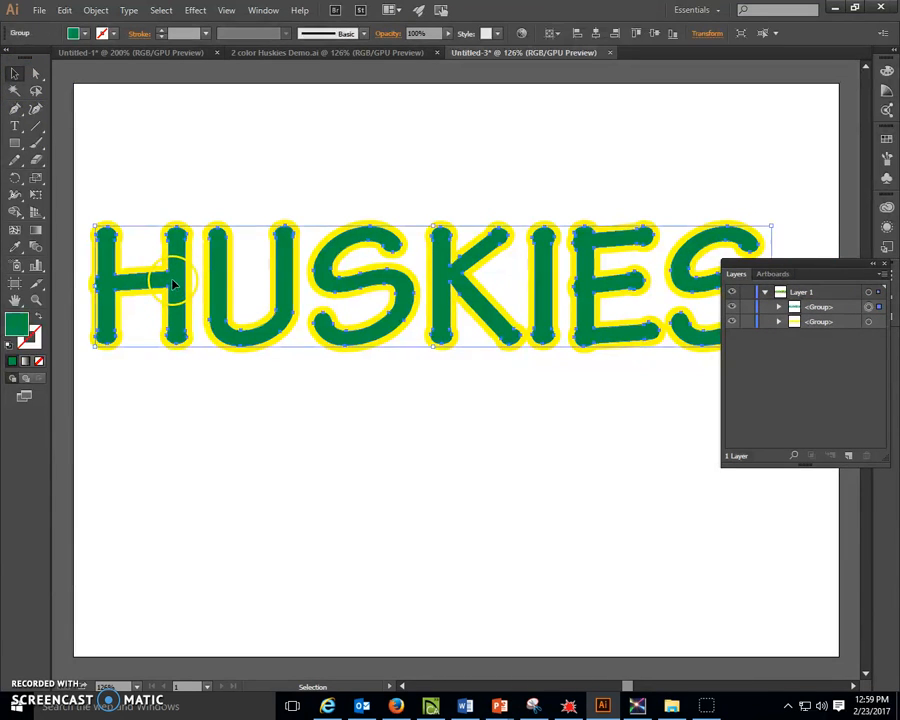
drag(174, 286, 163, 470)
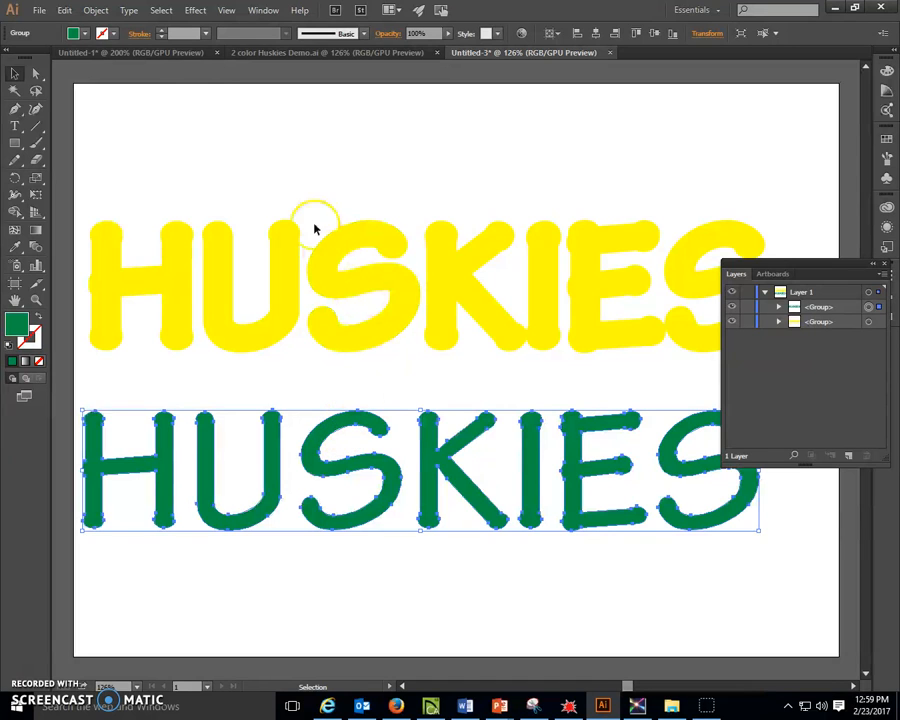
click(65, 12)
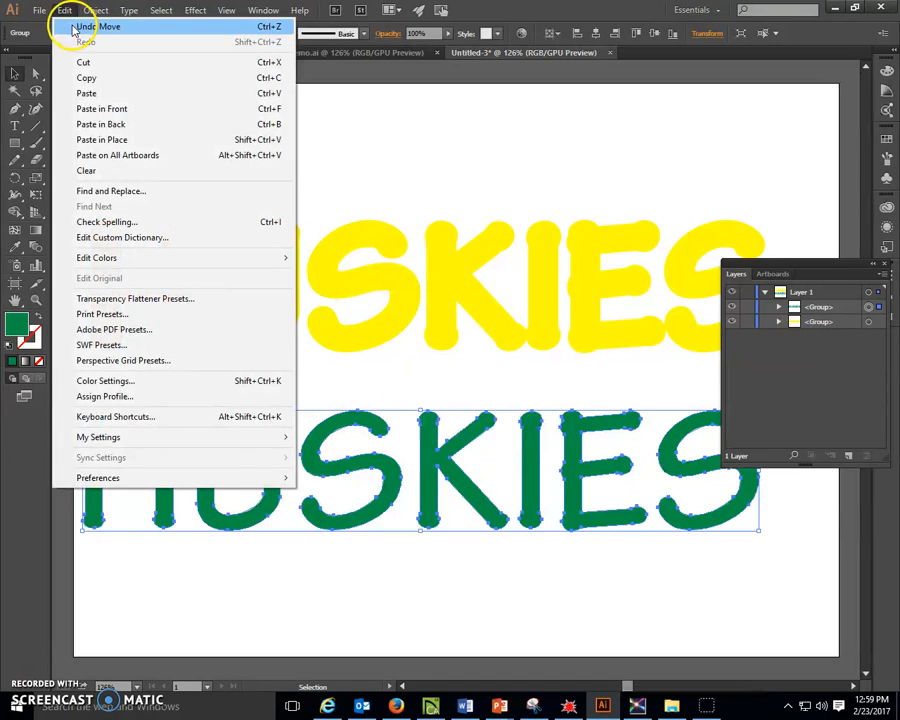
click(95, 26)
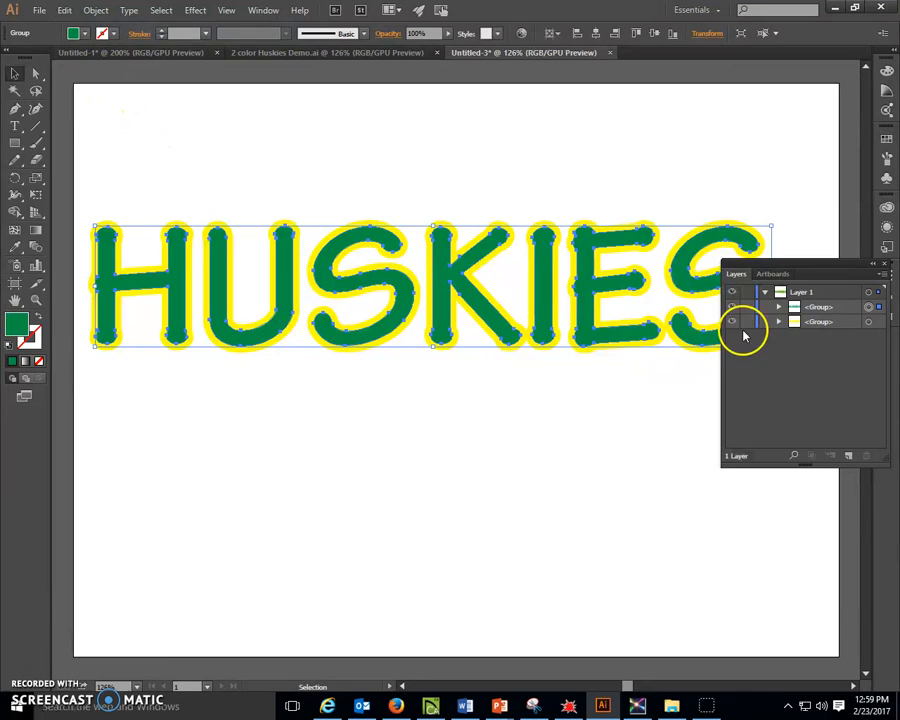
- Add a new layer, renaming Layer 1 as Green and the new layer as Yellow
click(848, 455)
drag(806, 300, 806, 313)
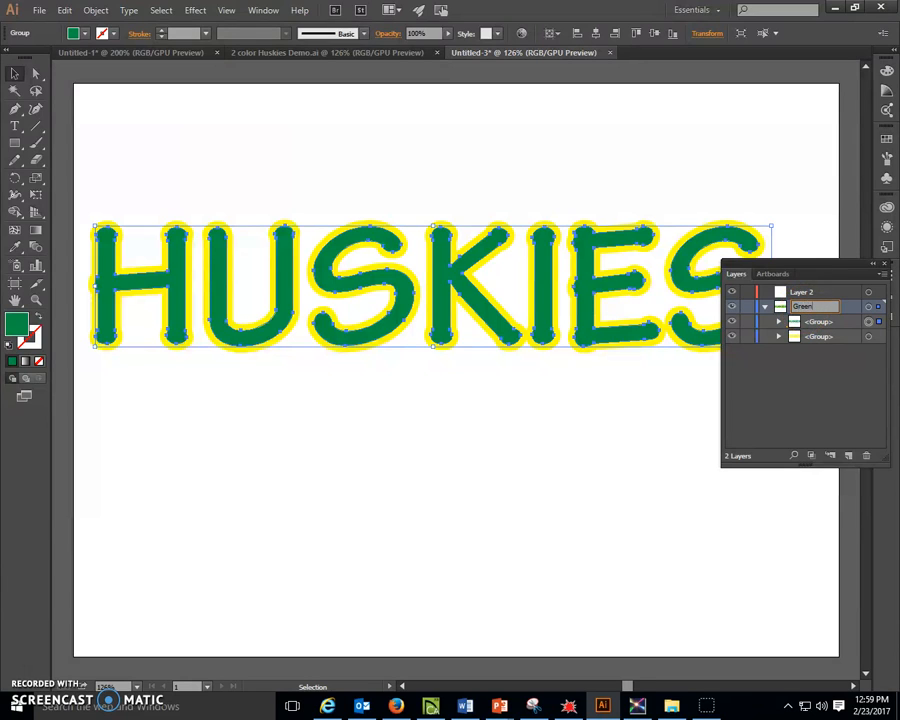
click(805, 293)
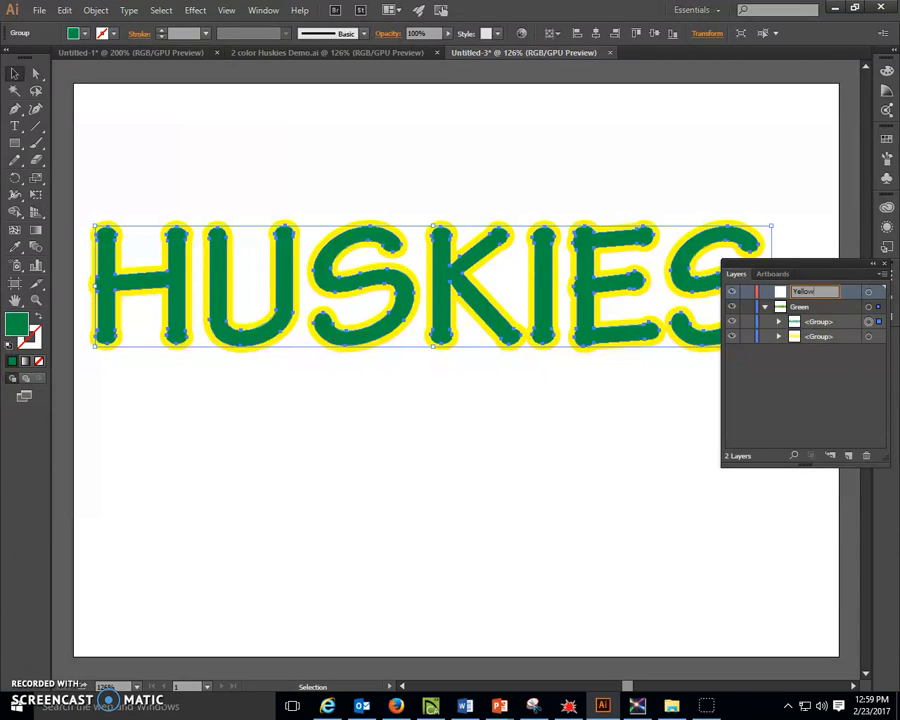
key(Return)
- Move the yellow letter group out of the Green layer into the Yellow layer, and collapse the Green layer
drag(816, 340, 807, 293)
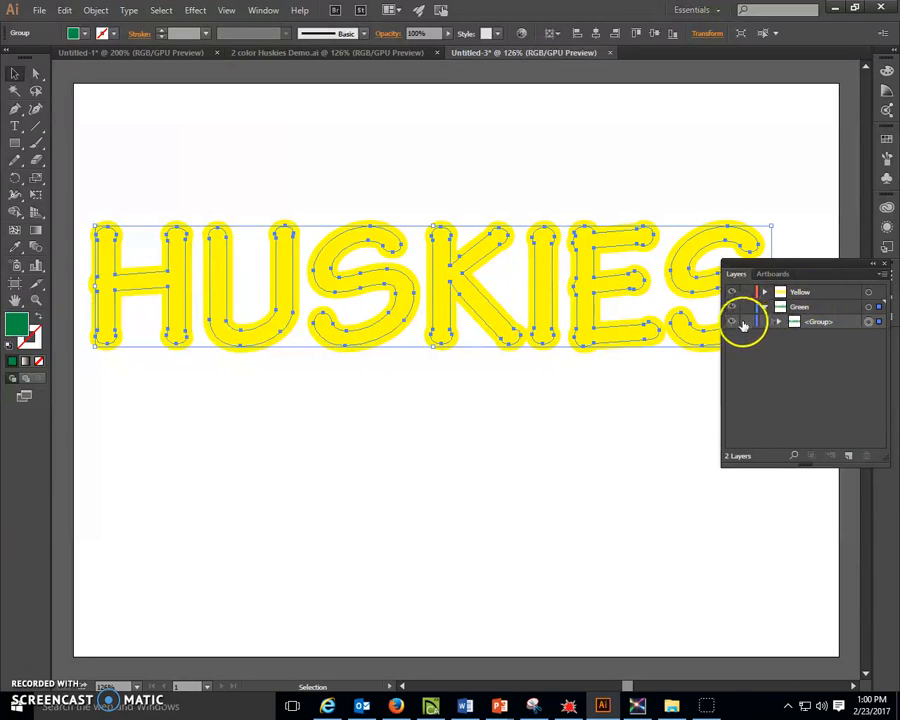
click(765, 307)
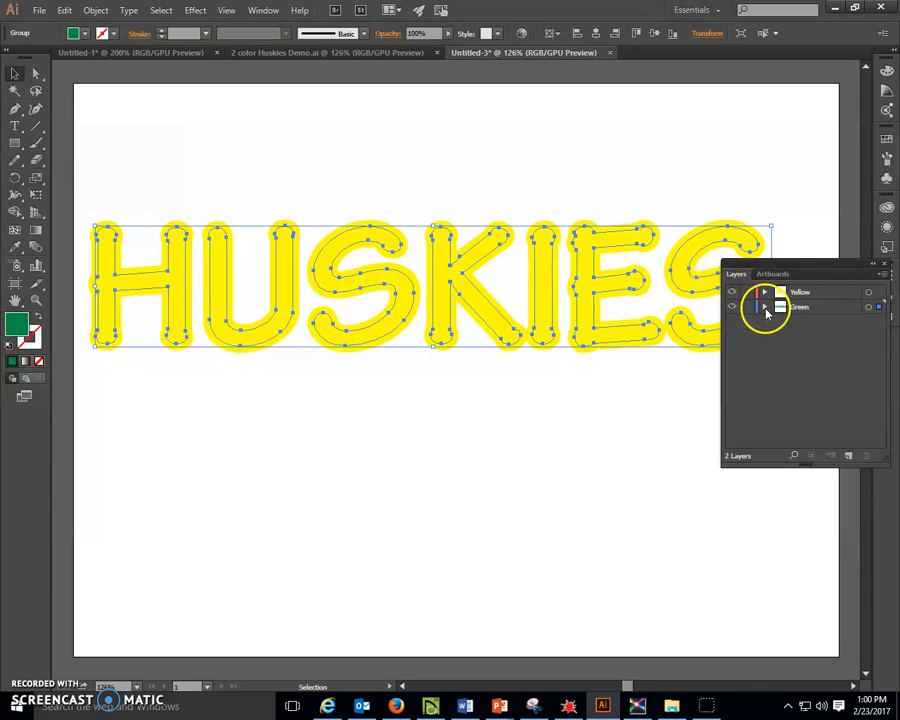
- Add a layer named Registration and reorder the layers from top to bottom as Registration, Green, Yellow, clearing the selection
click(848, 456)
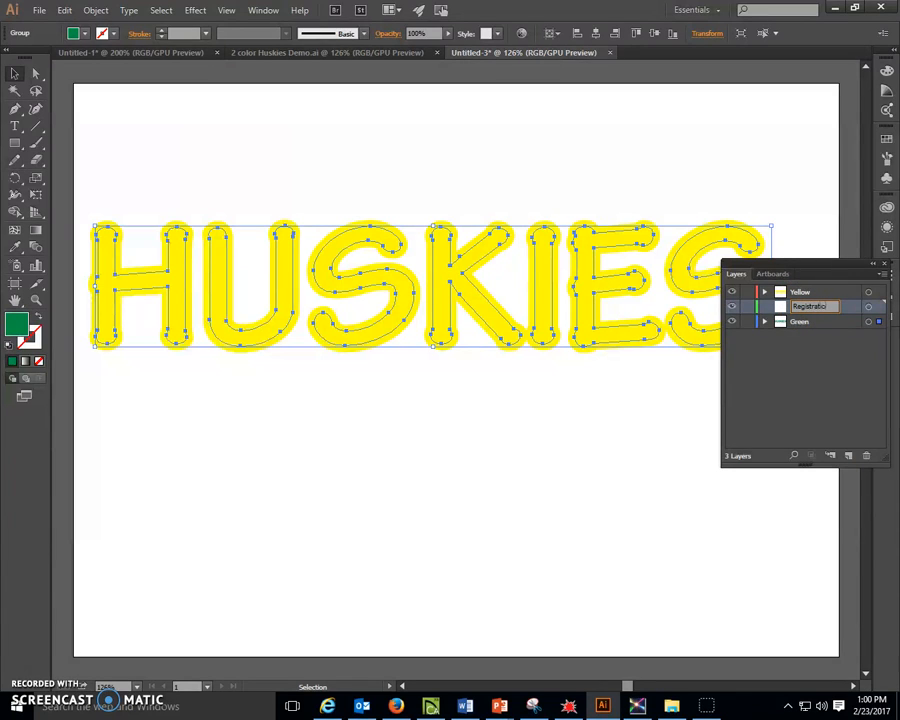
click(833, 360)
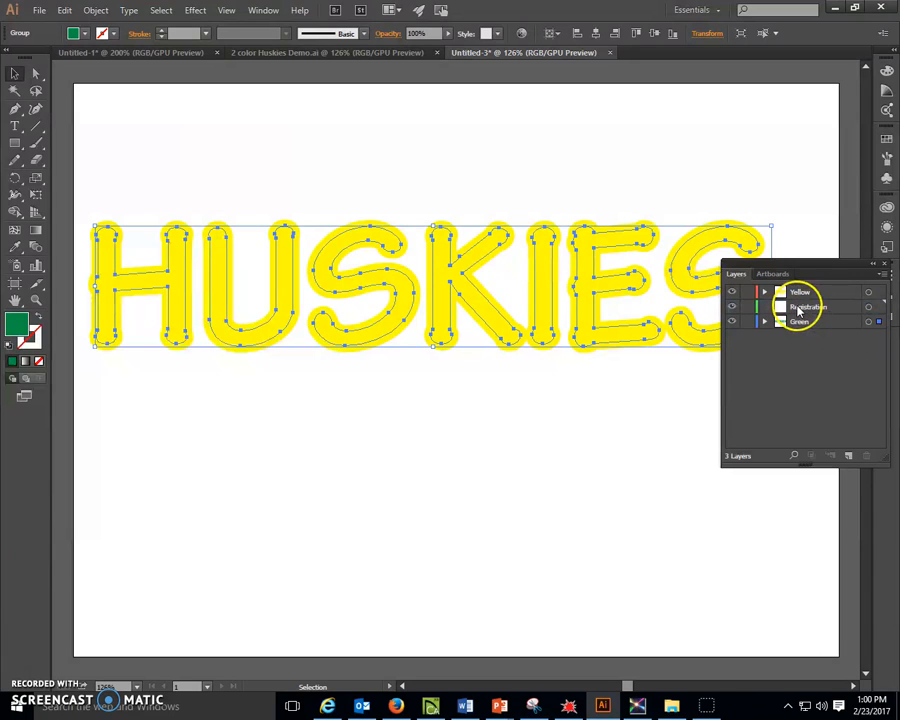
mouse_move(796, 308)
mouse_down()
mouse_move(797, 287)
mouse_move(797, 317)
mouse_move(796, 293)
mouse_up()
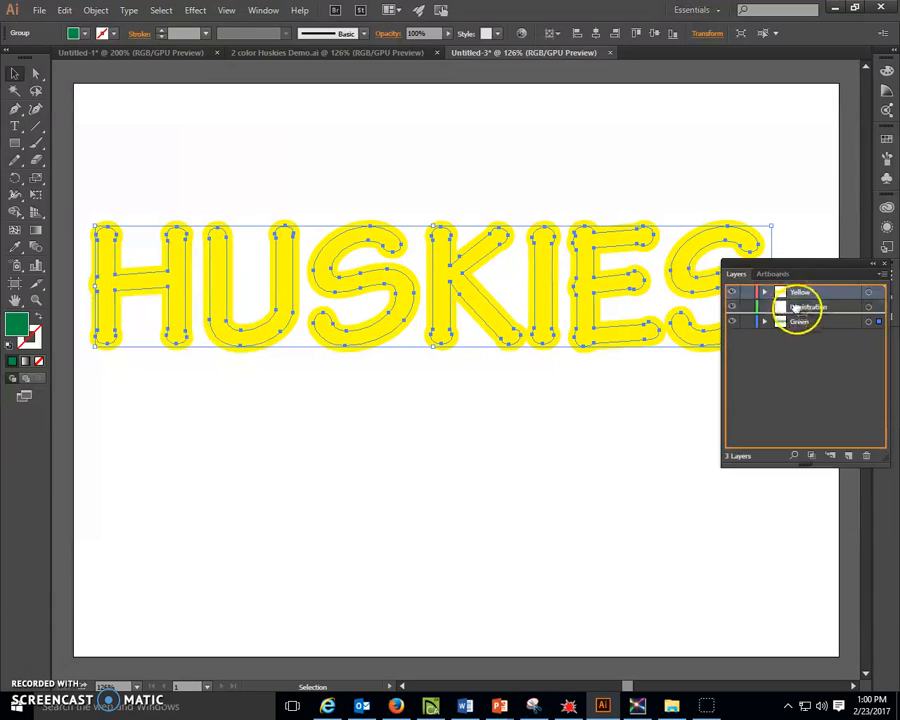
click(800, 319)
click(474, 476)
mouse_move(796, 322)
mouse_down()
mouse_move(797, 306)
mouse_move(796, 327)
mouse_up()
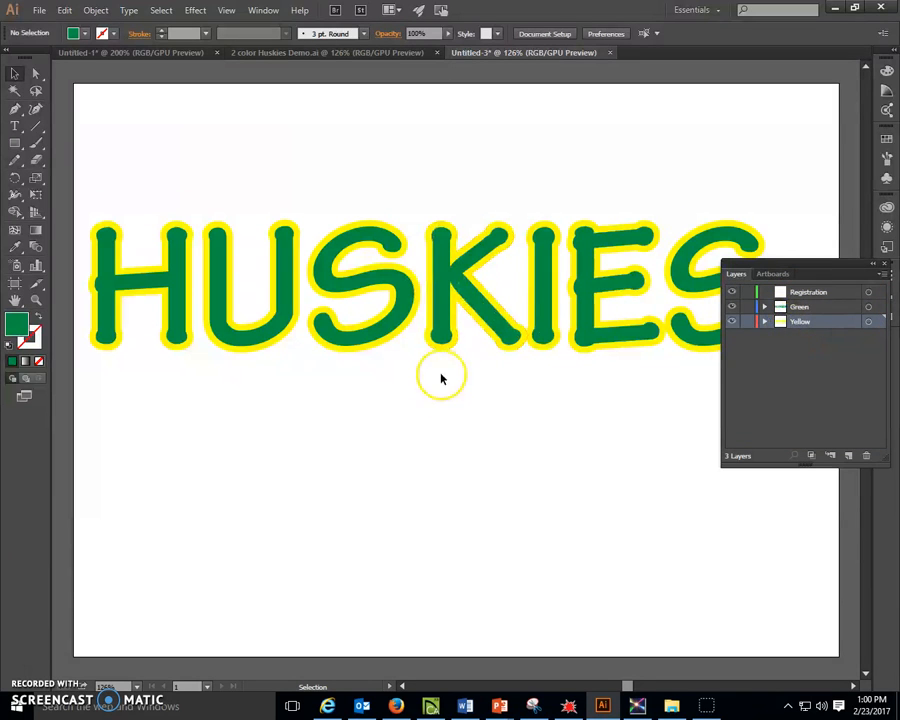
- Create a 0.25 in circle on the Registration layer and place it near the artboard's upper-left corner
click(805, 291)
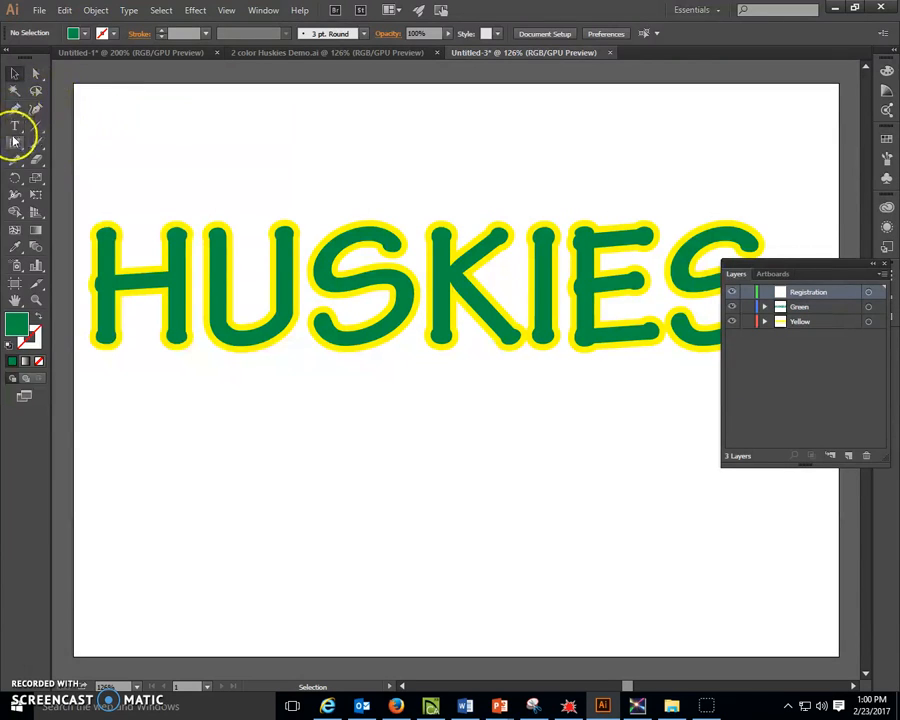
drag(14, 147, 54, 175)
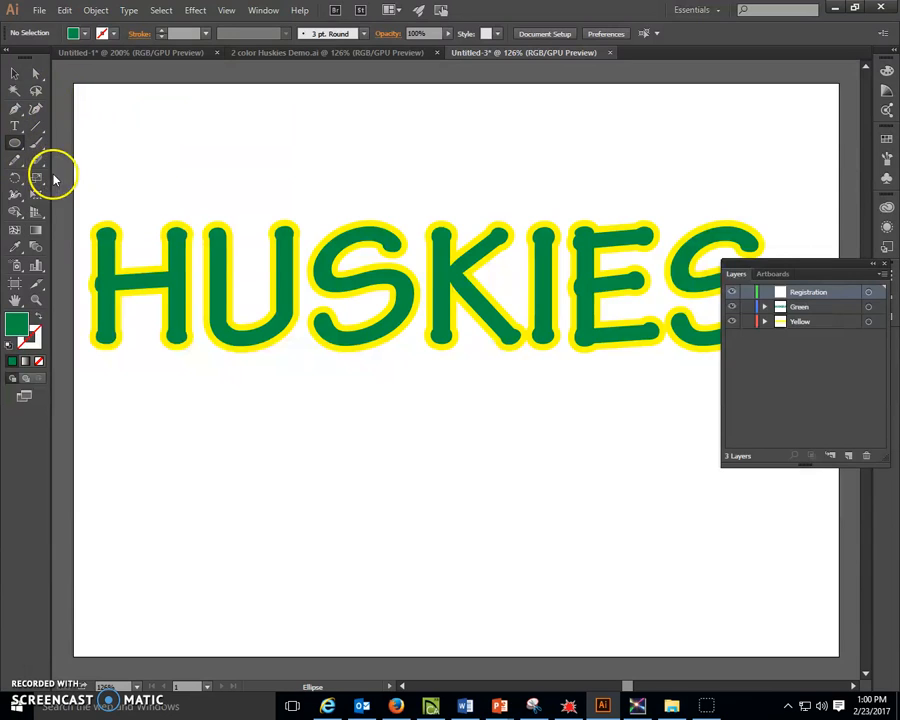
click(138, 137)
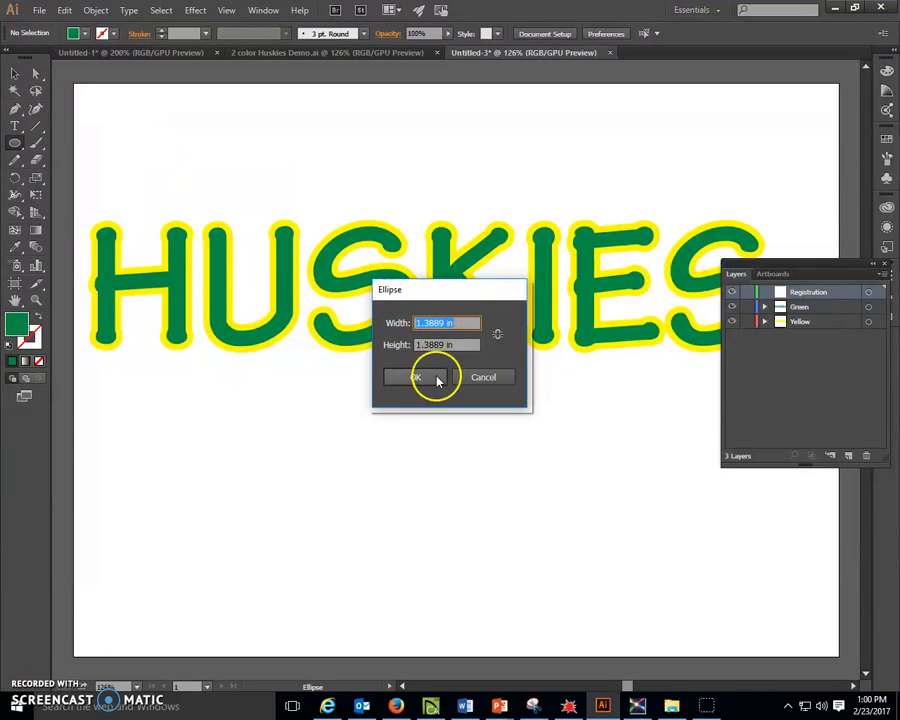
click(462, 342)
click(460, 323)
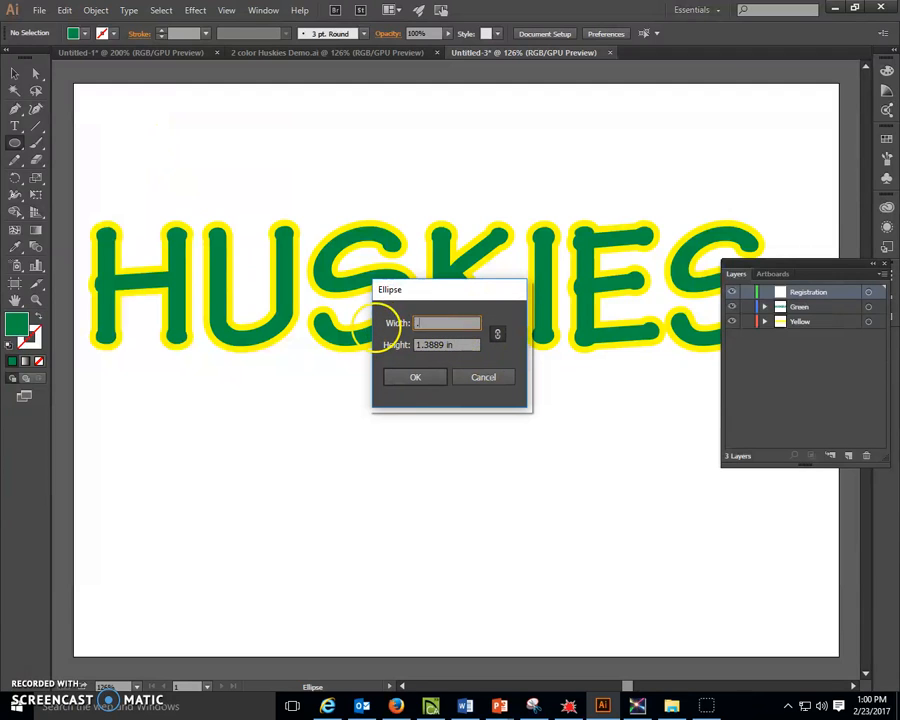
text(.25)
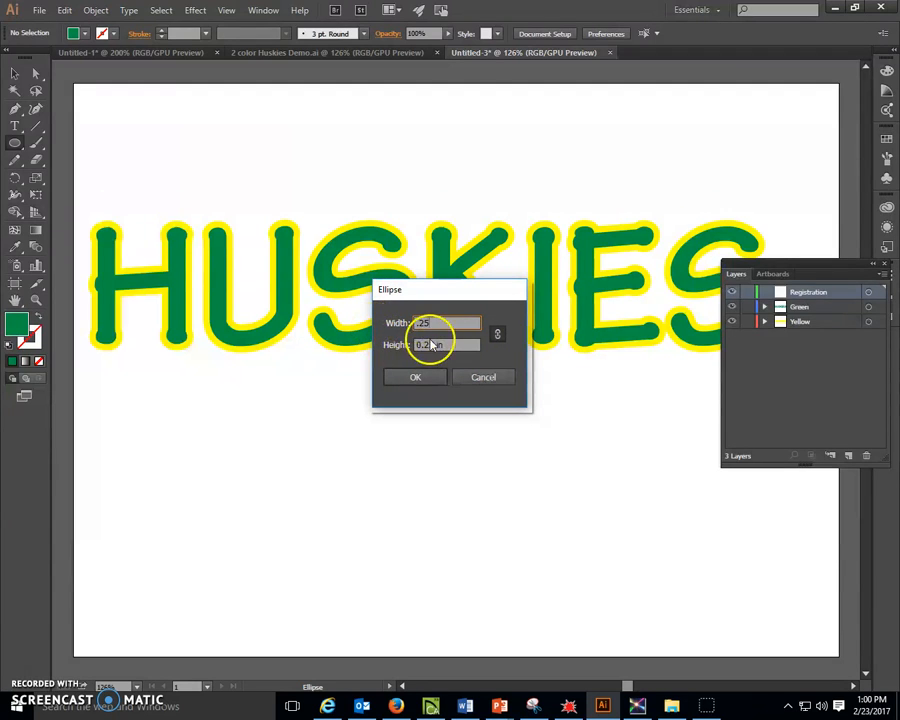
click(414, 377)
click(15, 74)
drag(145, 148, 95, 111)
- Give the registration circle no fill and a black stroke
click(83, 36)
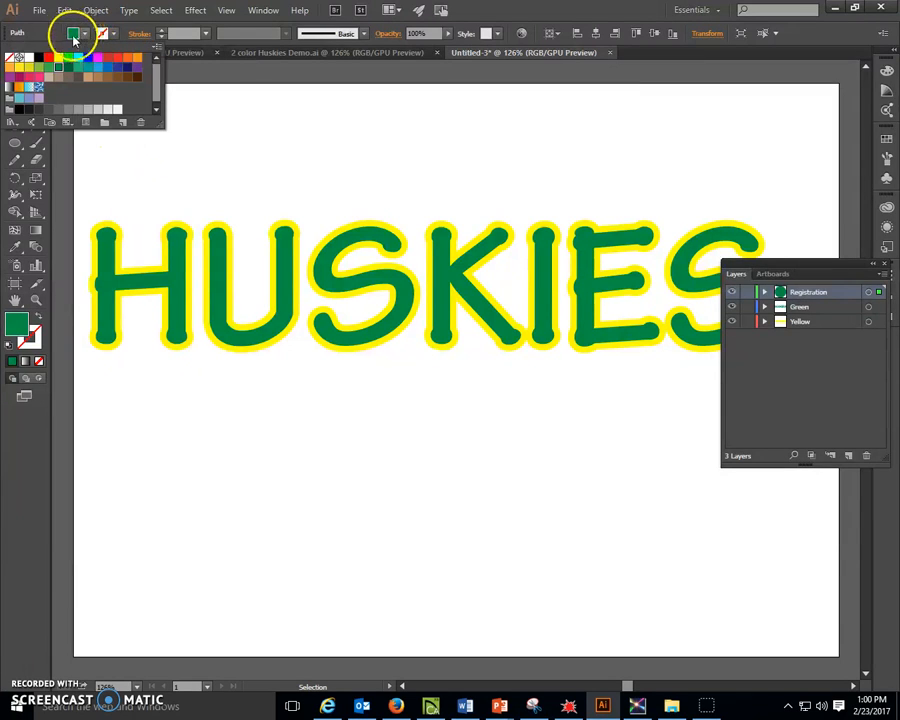
click(14, 56)
click(108, 33)
click(108, 33)
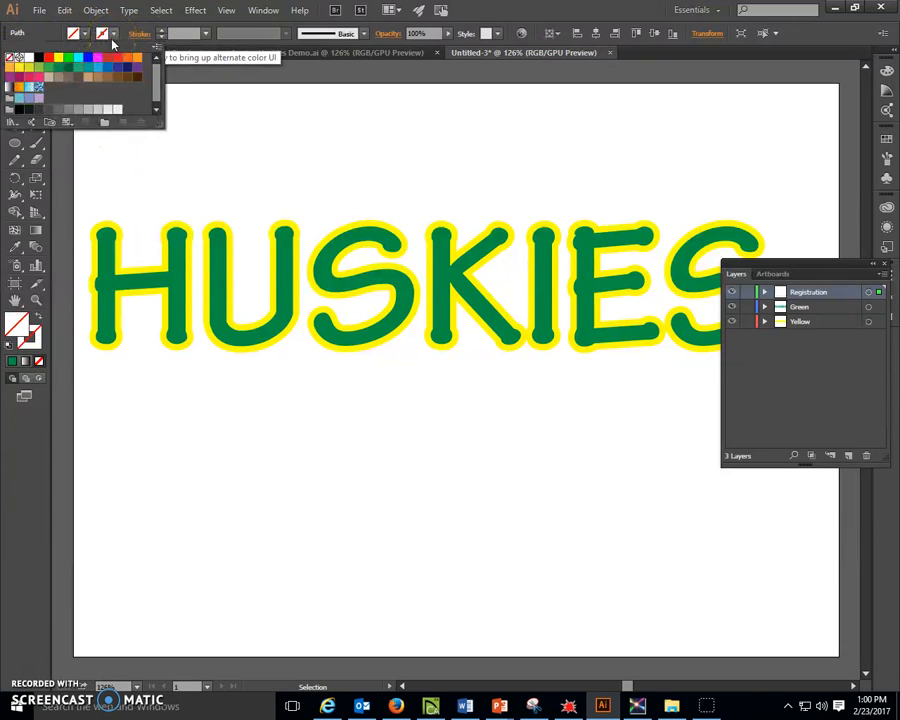
click(38, 56)
click(182, 152)
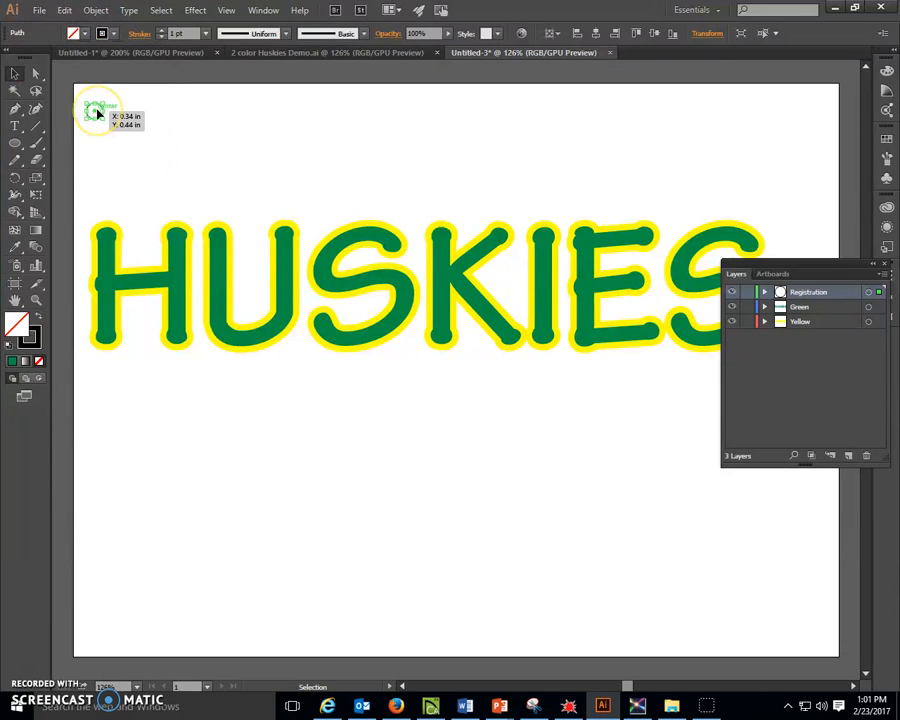
- Copy the registration circle straight across to the artboard's upper-right corner and clear the selection
drag(97, 113, 826, 117)
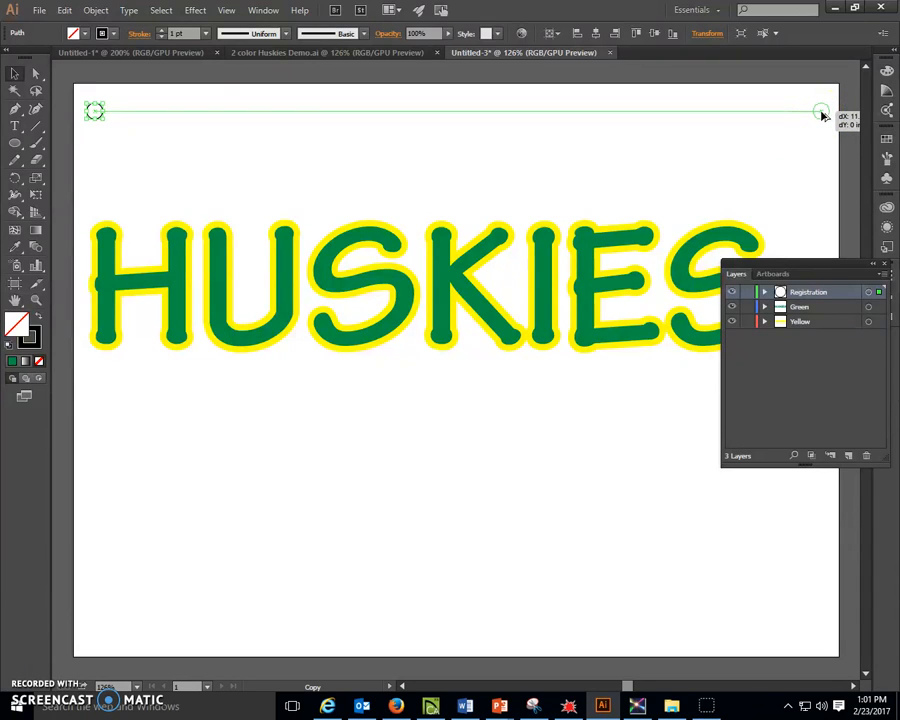
drag(822, 116, 822, 116)
click(745, 152)
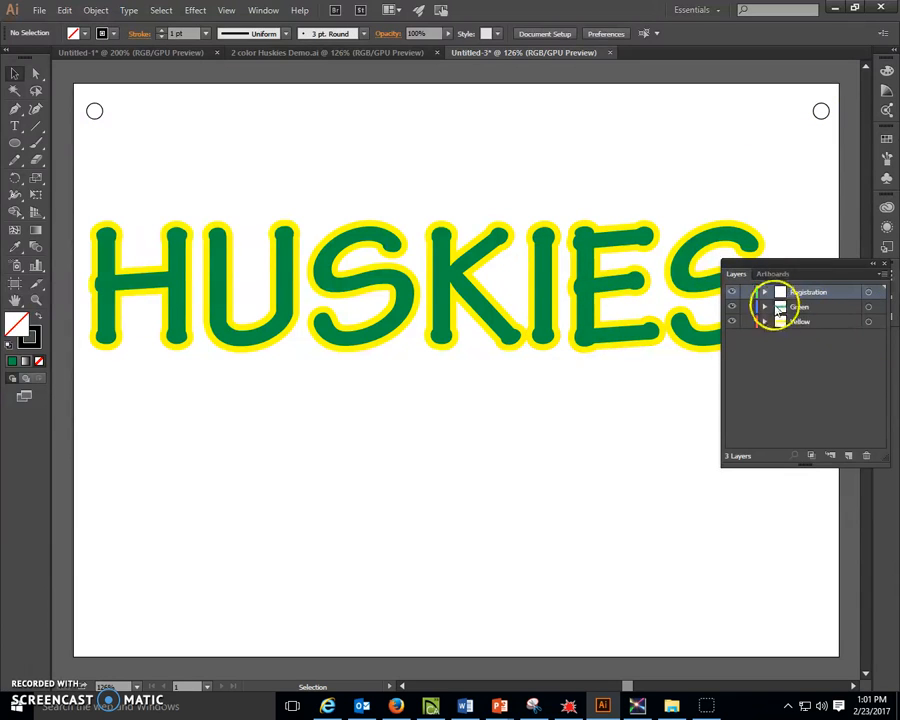
- Give all lettering on the Green layer no fill and a black 0.25 pt stroke, and deselect it
click(800, 309)
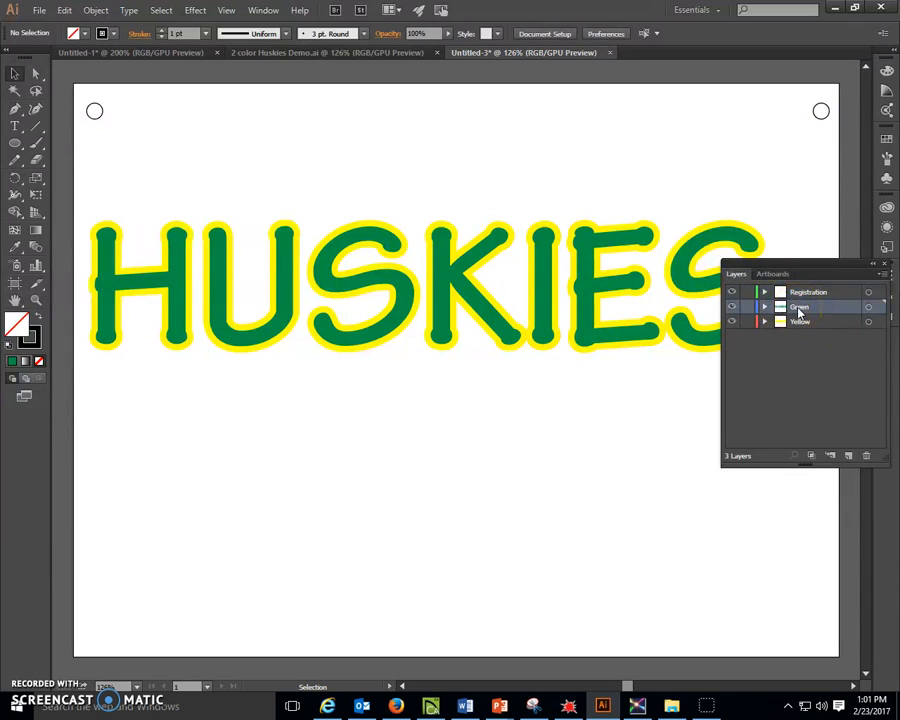
click(867, 308)
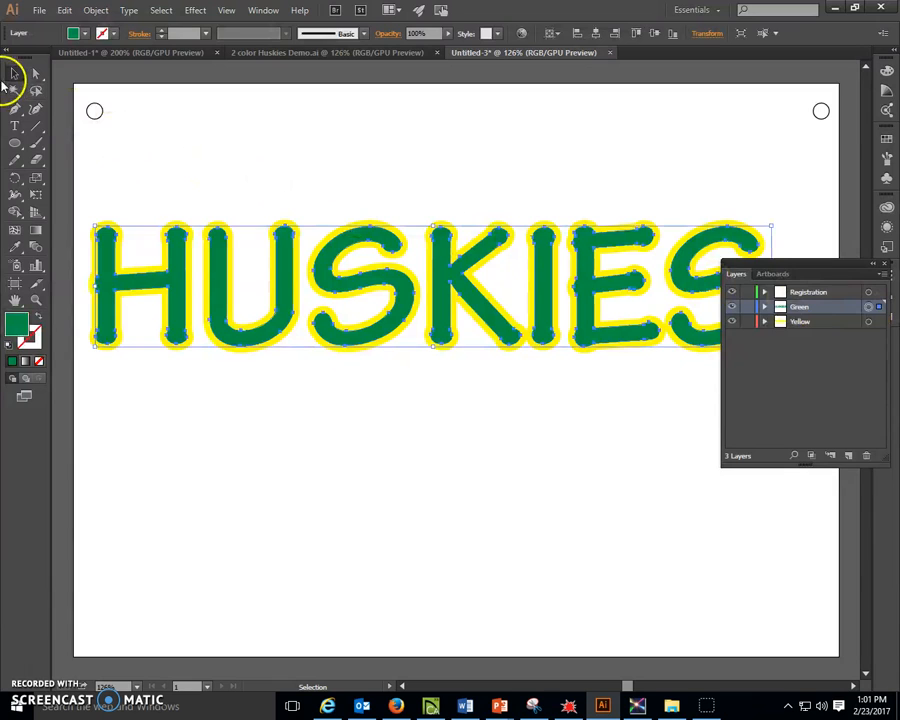
click(83, 33)
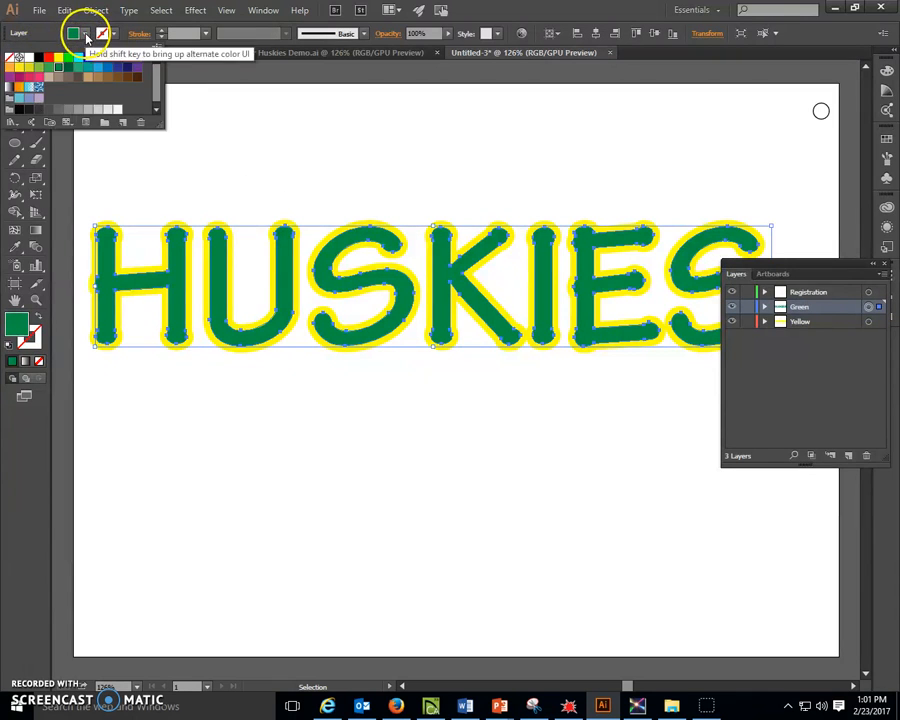
click(14, 57)
click(110, 38)
click(115, 35)
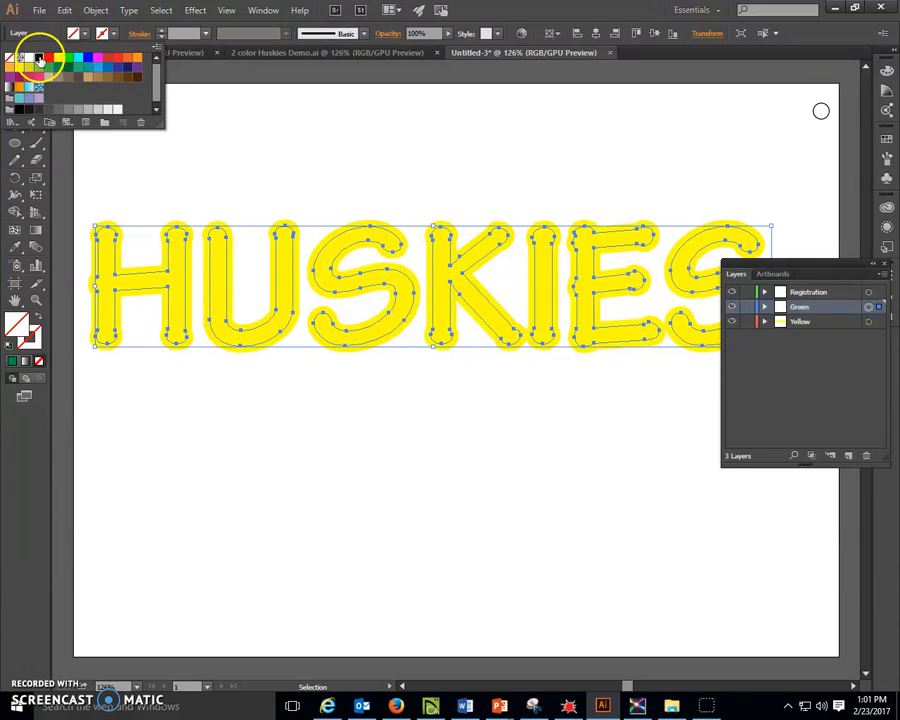
click(40, 60)
click(205, 33)
click(209, 49)
click(200, 180)
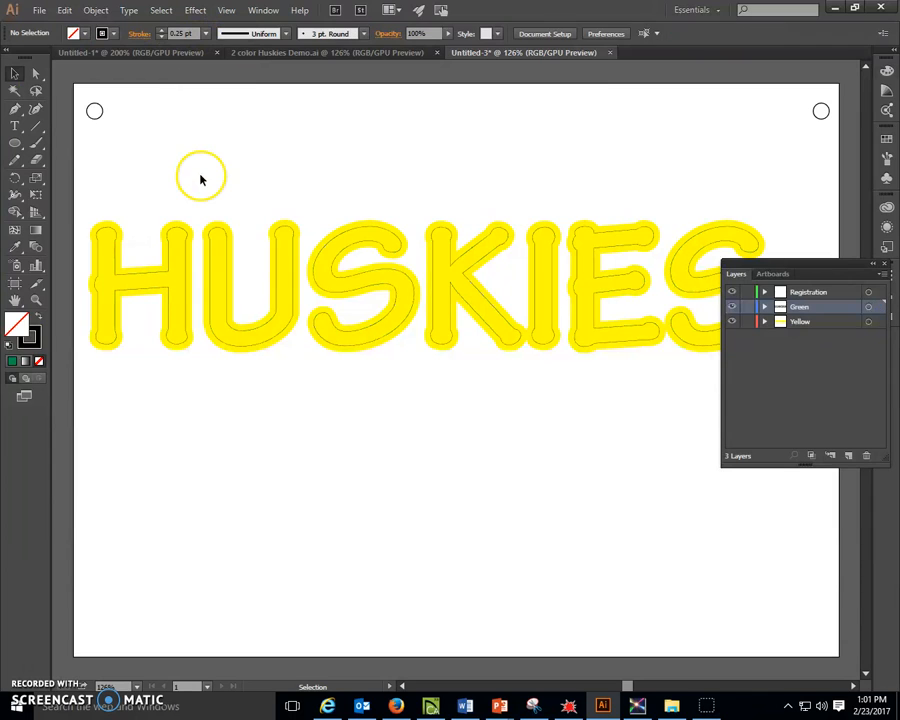
- Target the Yellow layer's lettering, remove its fill, and apply a black stroke
click(796, 323)
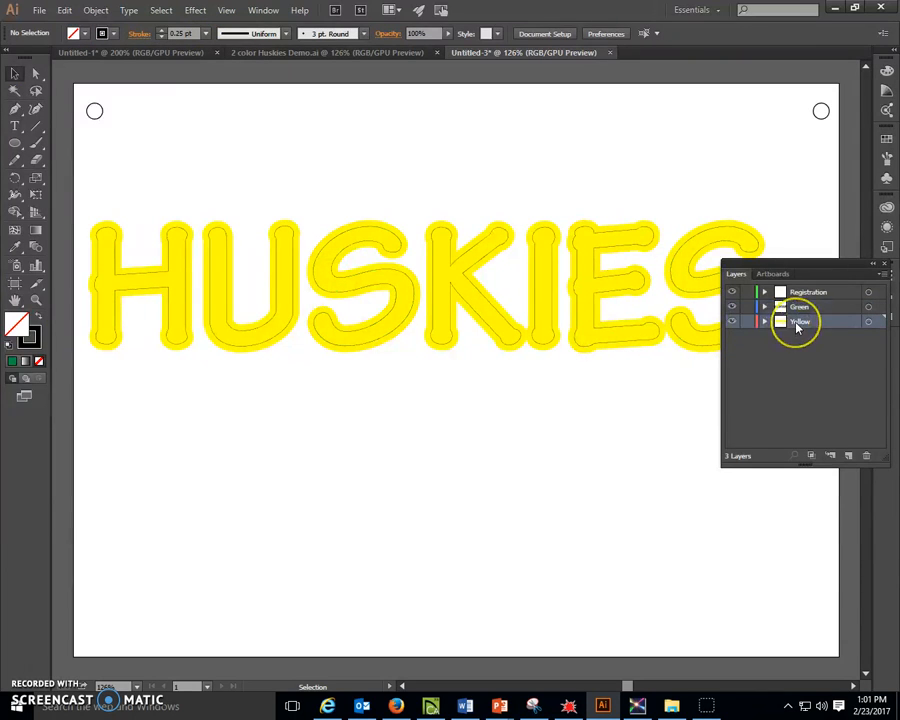
click(866, 322)
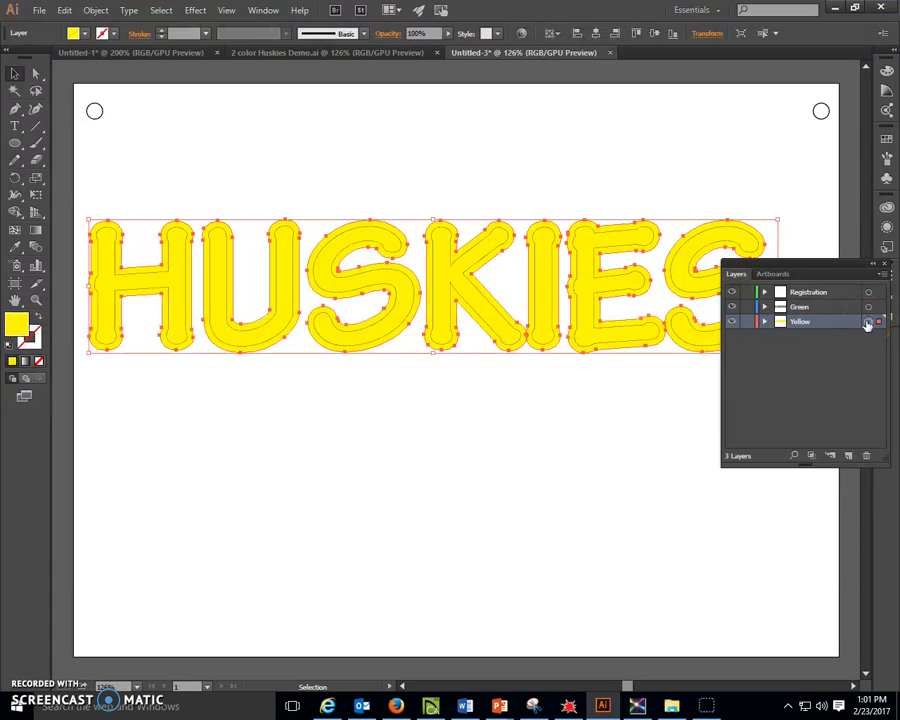
click(80, 34)
click(14, 58)
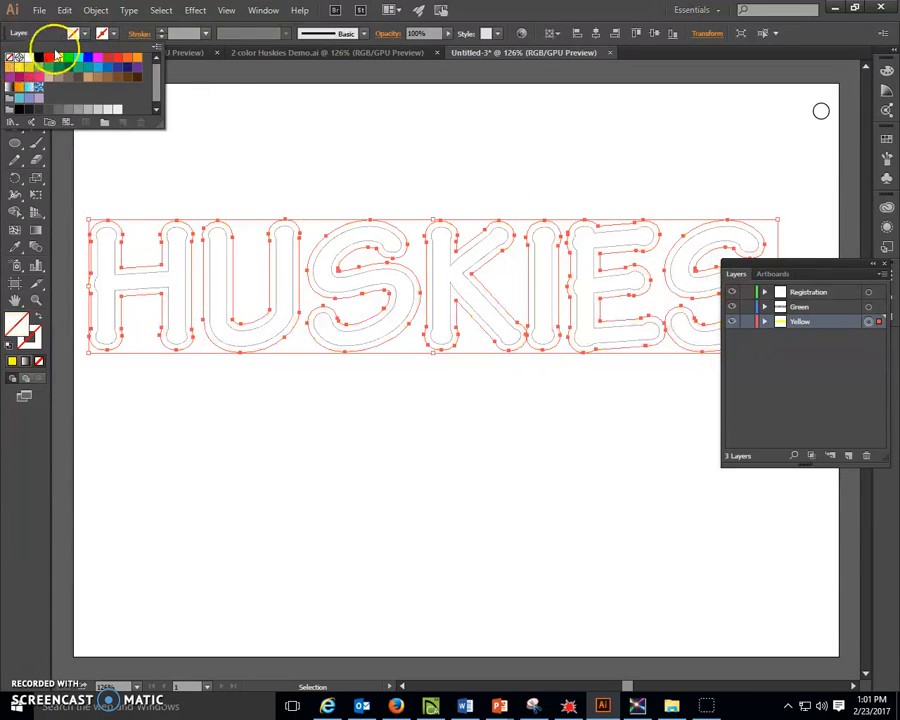
click(112, 30)
click(114, 34)
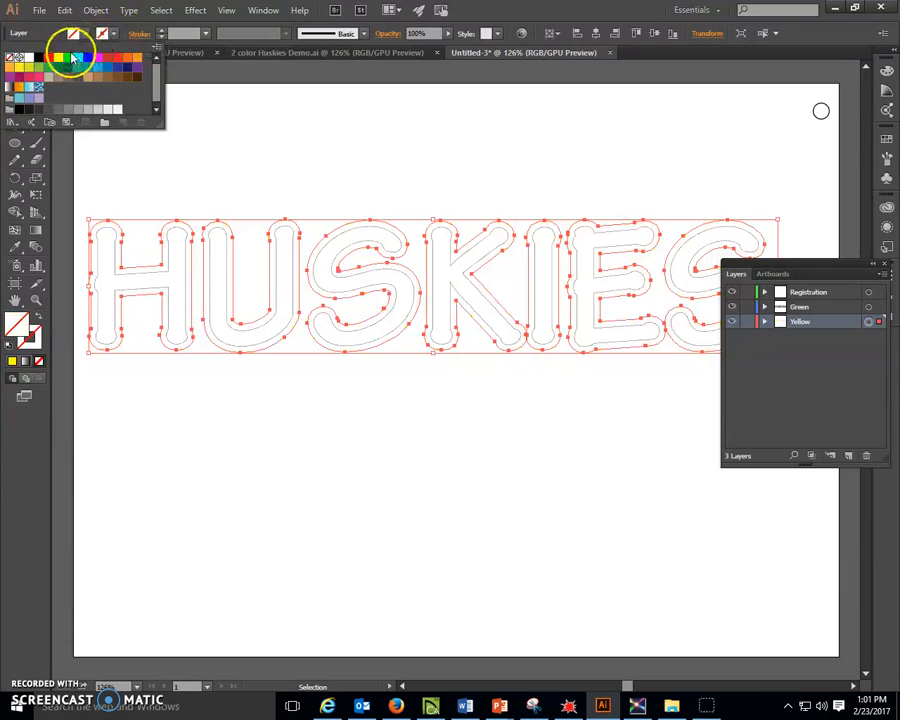
click(39, 59)
- Change the Yellow layer lettering's stroke to RGB Yellow at 0.25 pt and clear the selection
click(103, 32)
click(104, 33)
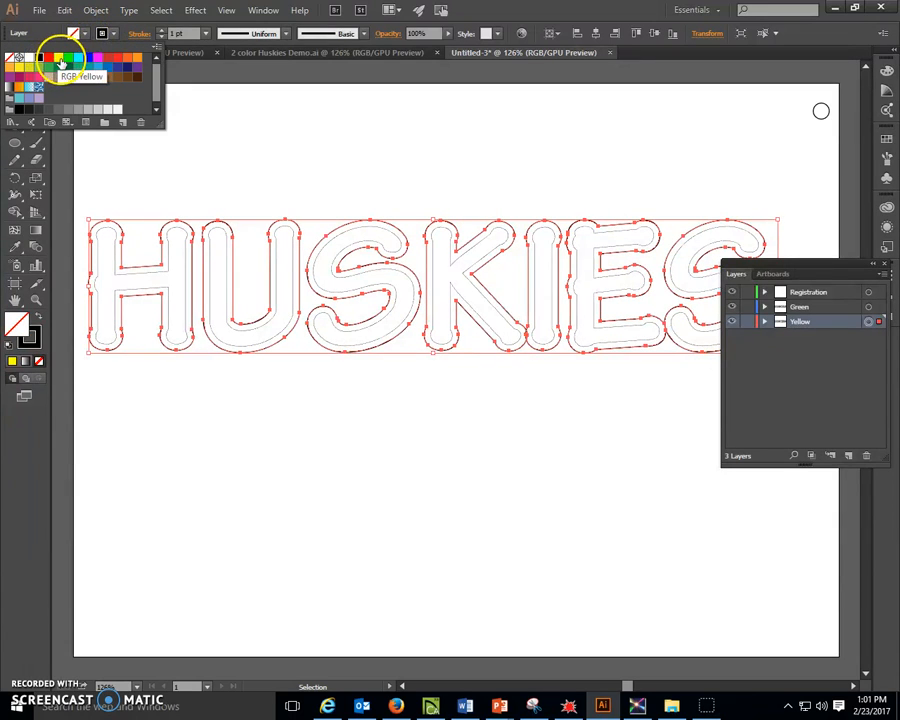
click(58, 57)
click(204, 36)
click(206, 60)
click(219, 168)
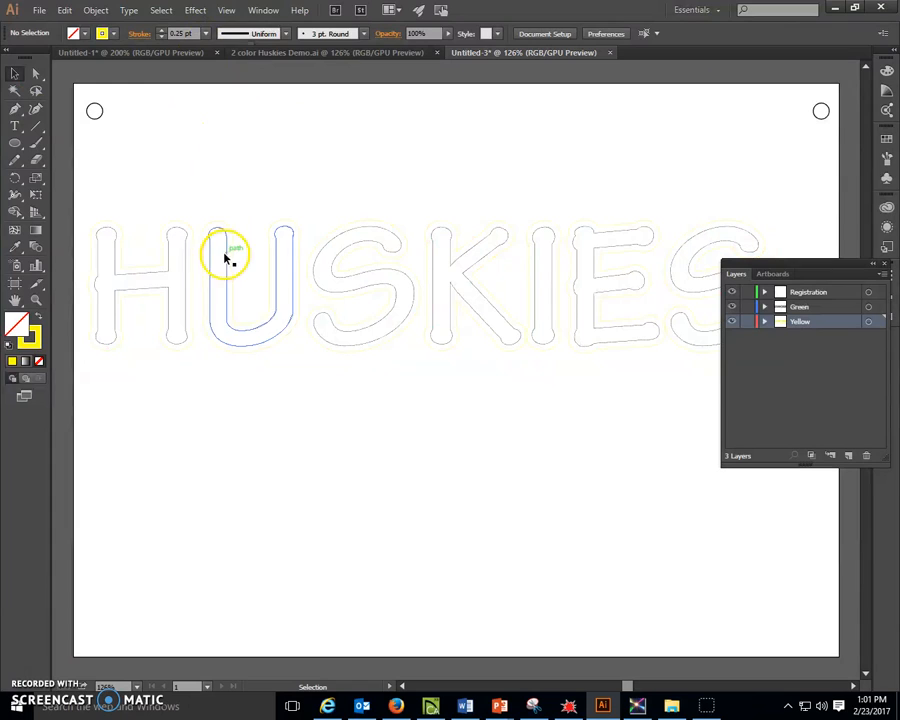
- Target the Green layer's lettering, change its stroke color to dark green, and clear the selection
click(868, 307)
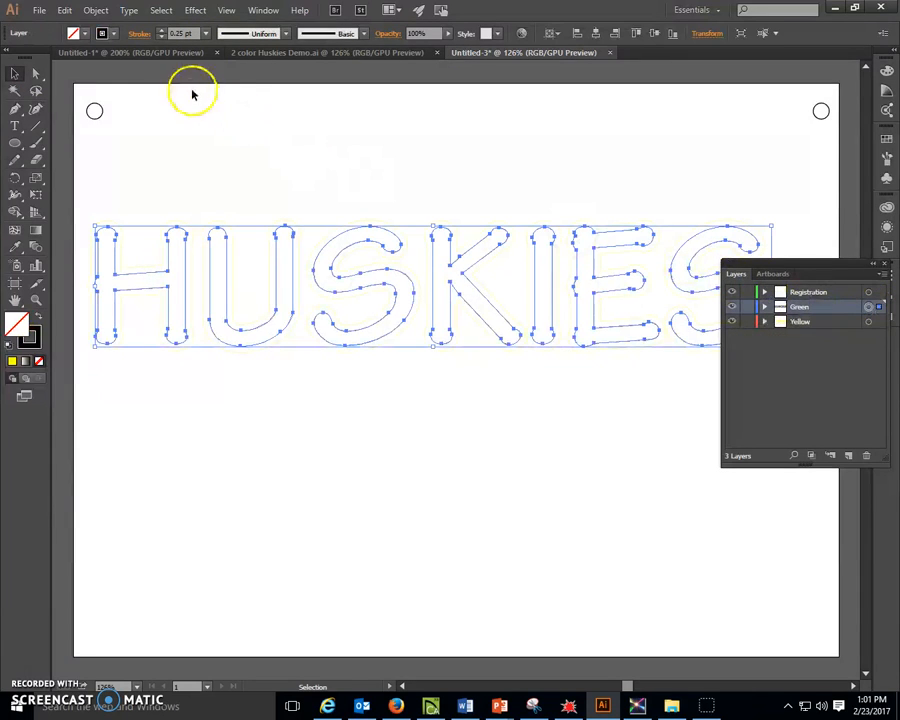
click(114, 35)
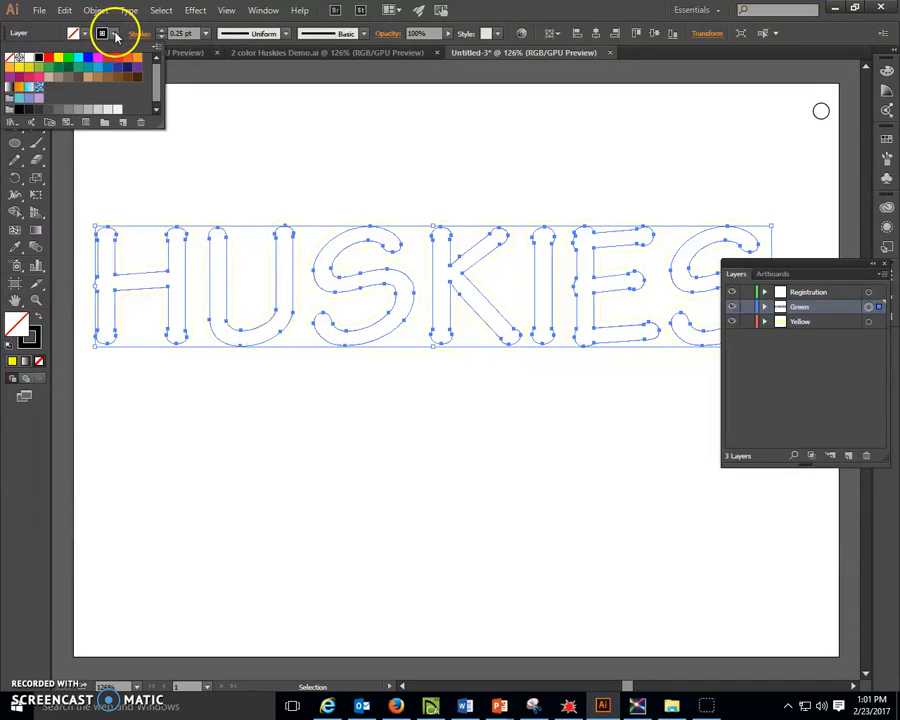
click(58, 67)
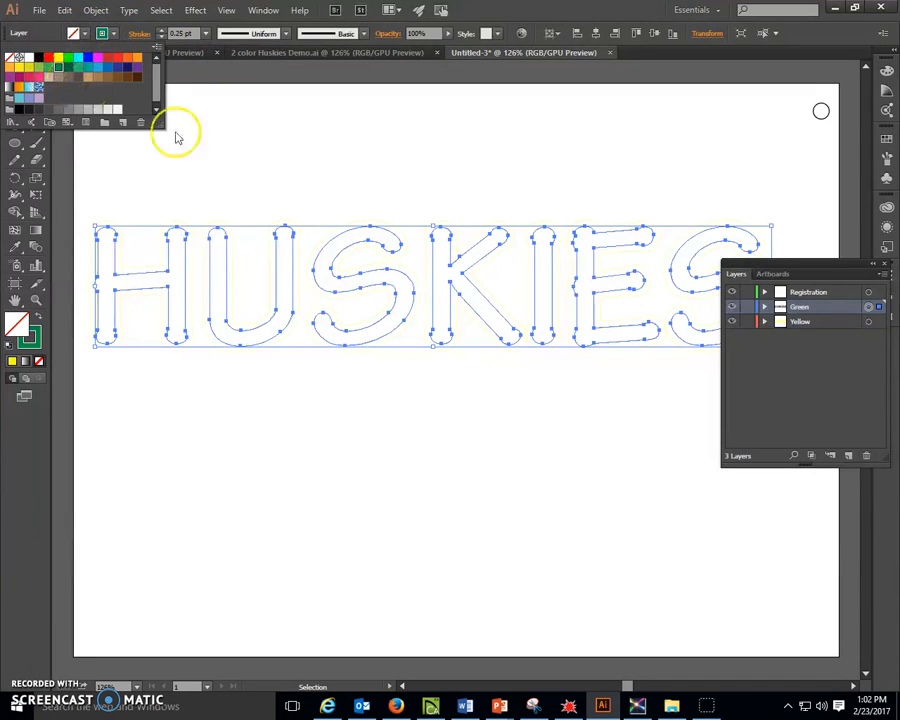
click(222, 185)
click(364, 206)
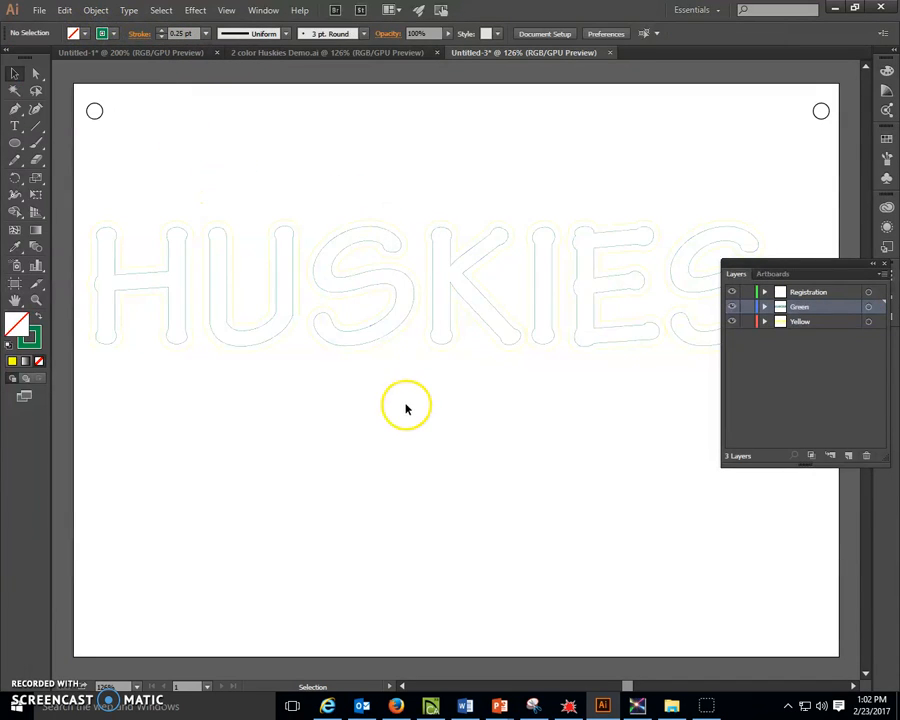
- Inspect the green and yellow outlines up close, and temporarily hide the Yellow layer to view the green lettering alone
scroll(355, 302, up, 3)
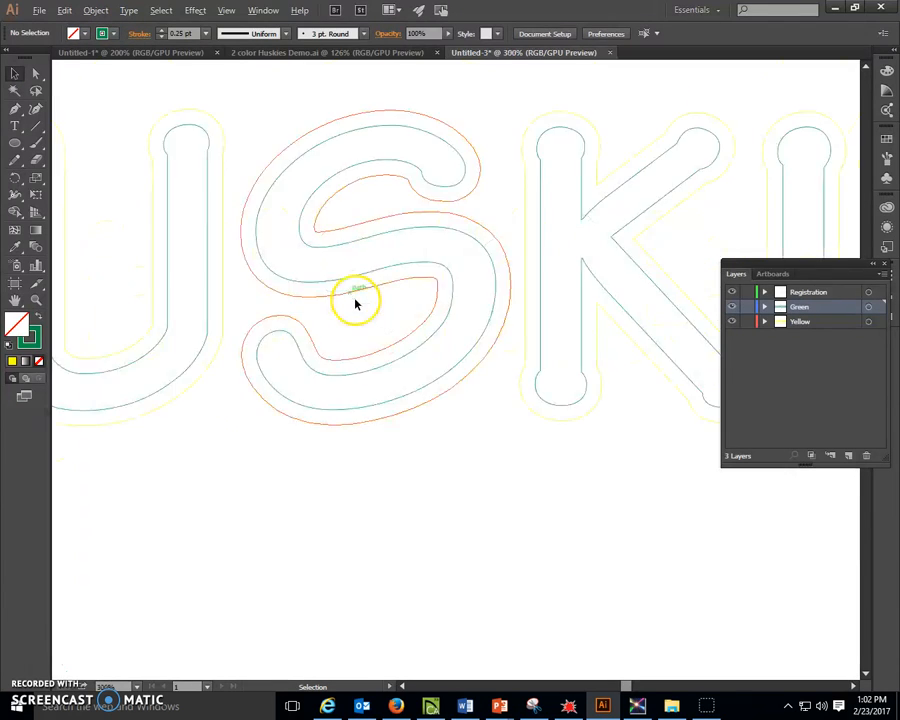
scroll(355, 302, up, 2)
scroll(375, 295, down, 5)
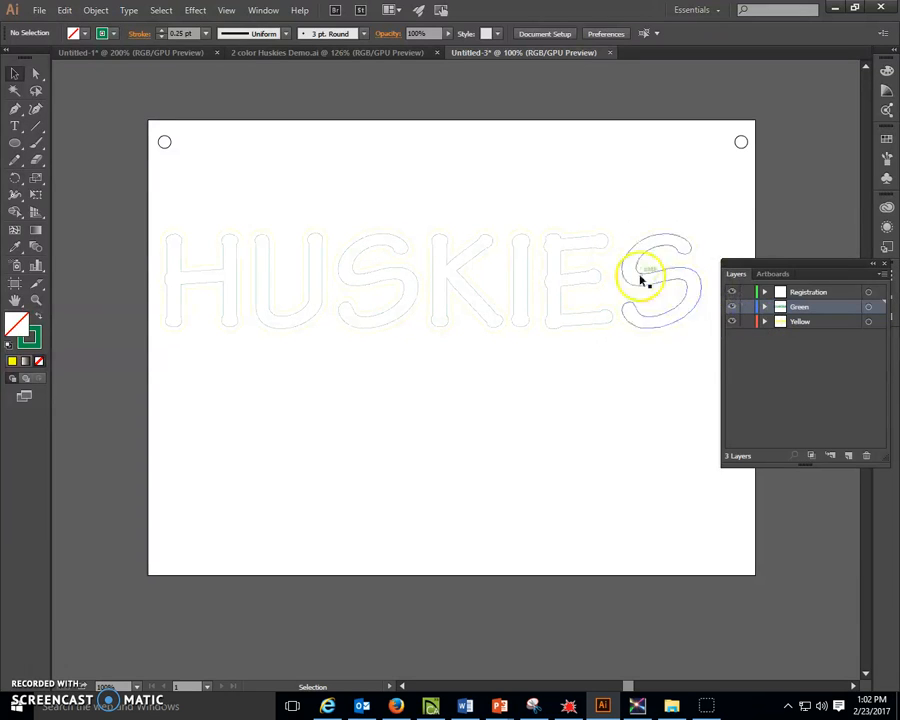
click(733, 324)
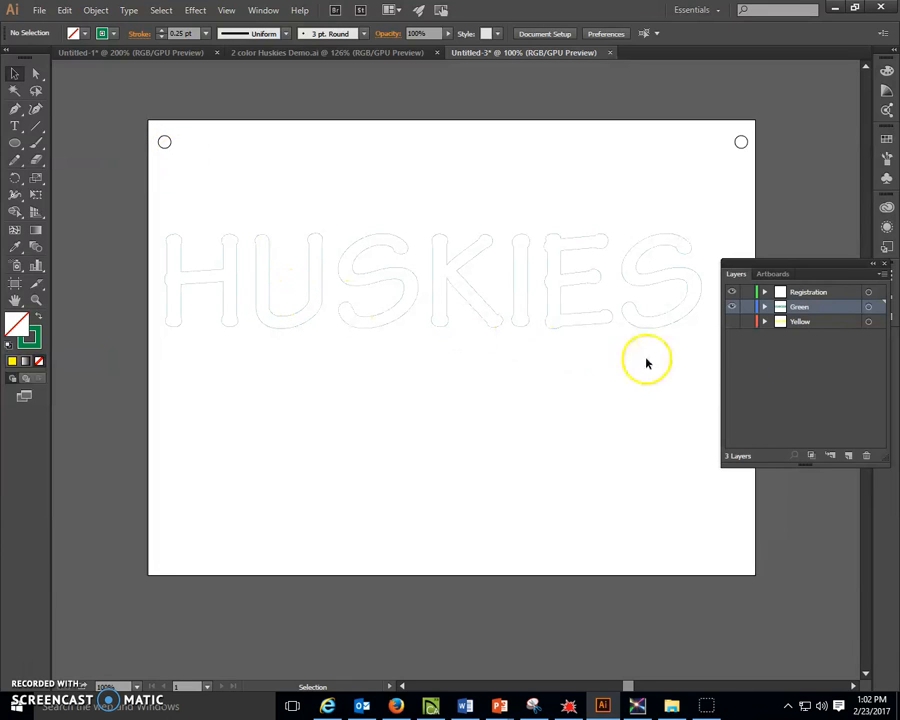
click(733, 325)
- Hide the Green layer so the yellow lettering shows with the registration circles, and lock the Registration layer
click(732, 307)
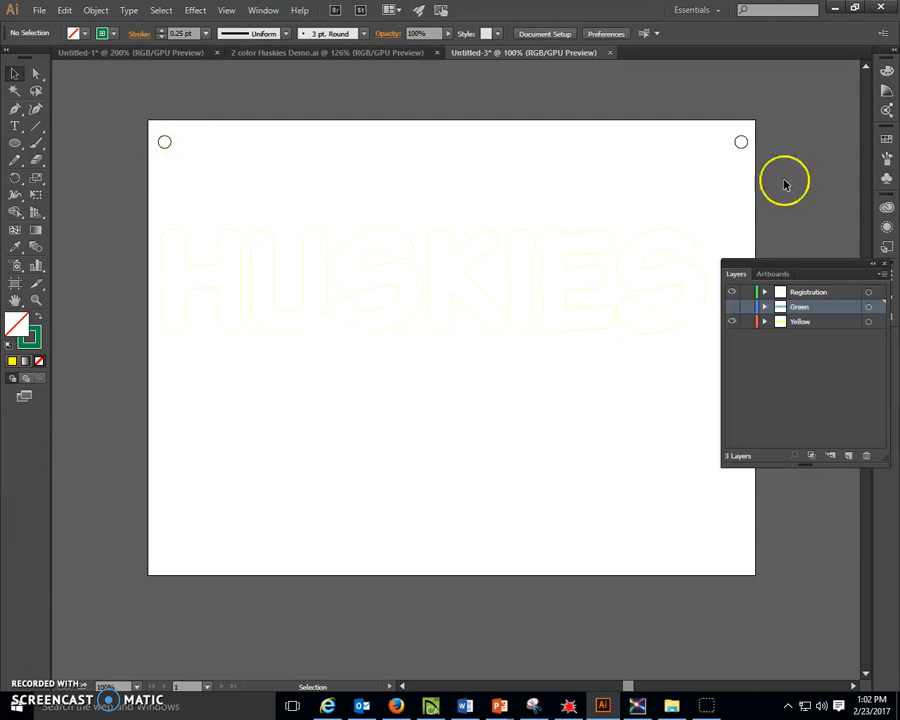
click(747, 292)
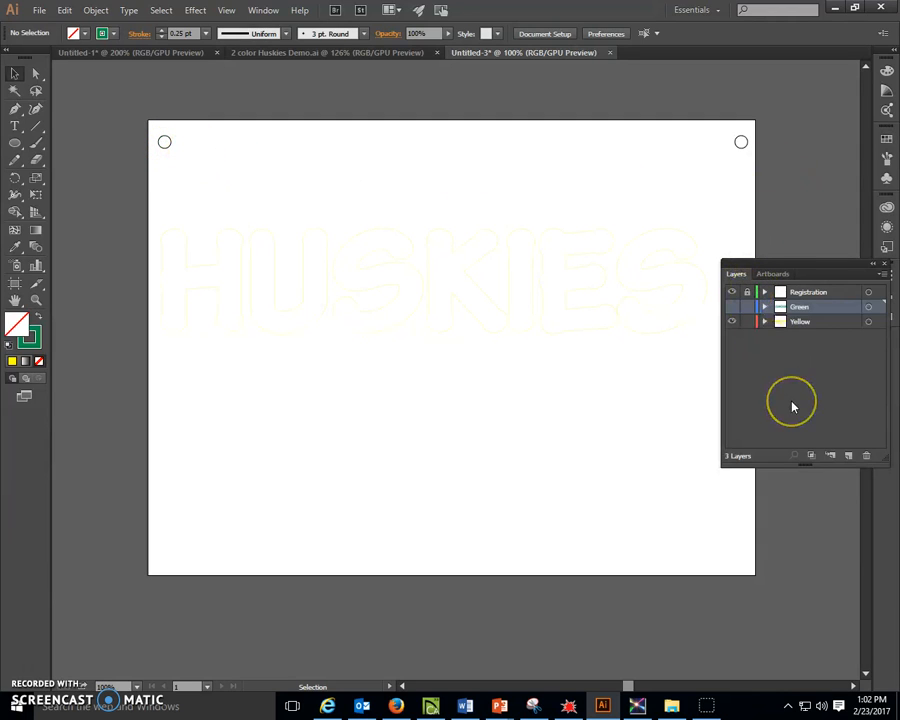